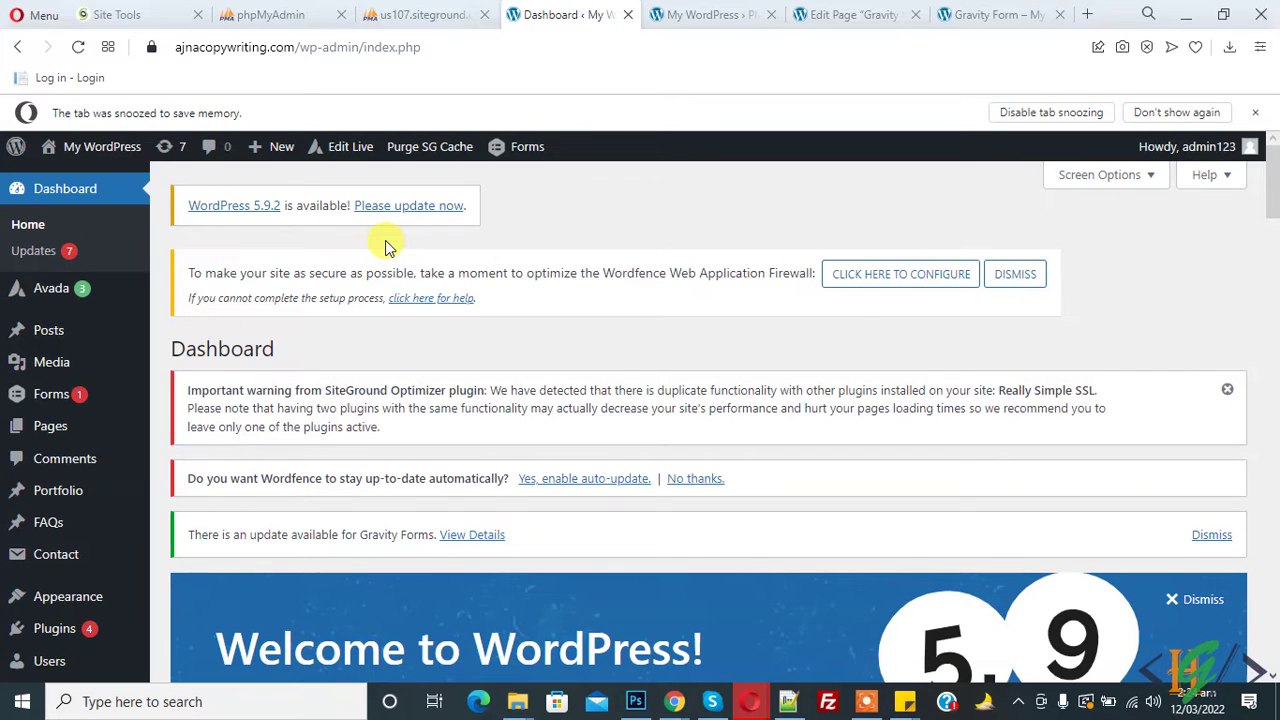
Search the plugins available for installation for "Multiple Columns for Gravity Forms"
{"action": "scroll", "coordinate": [386, 240], "scroll_direction": "down", "scroll_amount": 3}
{"action": "mouse_move", "coordinate": [116, 356]}
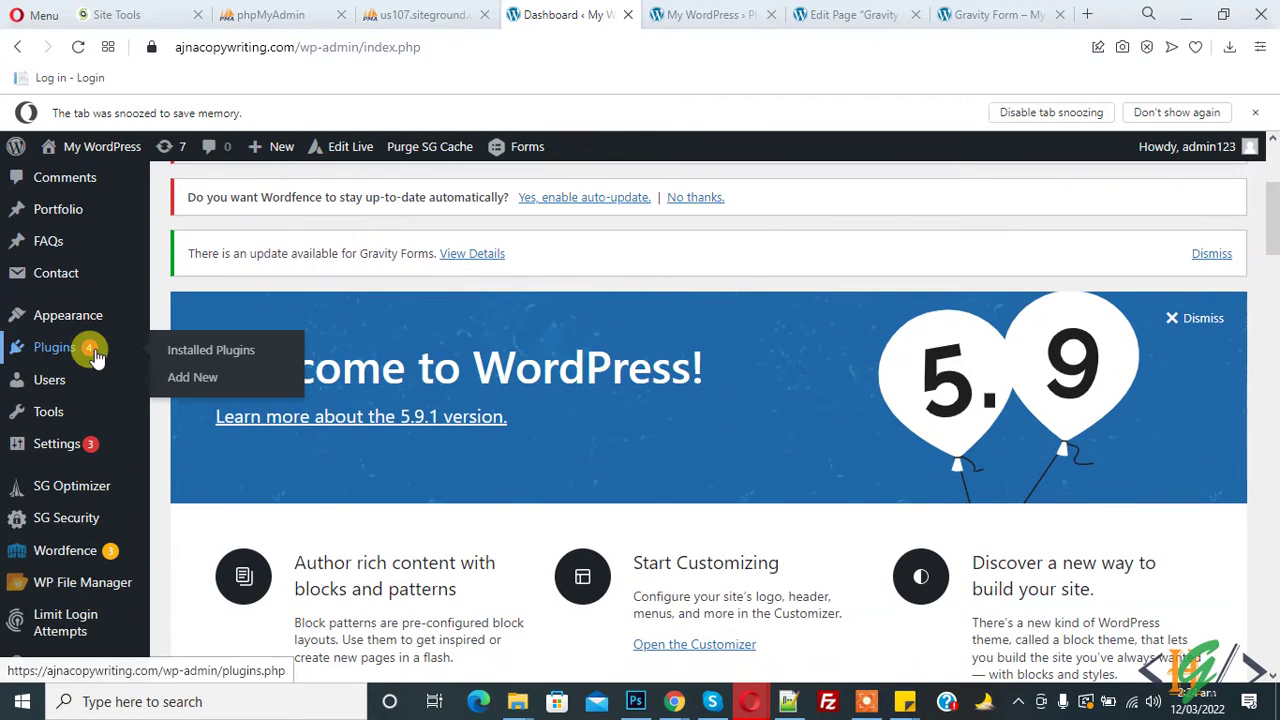
{"action": "left_click", "coordinate": [193, 377]}
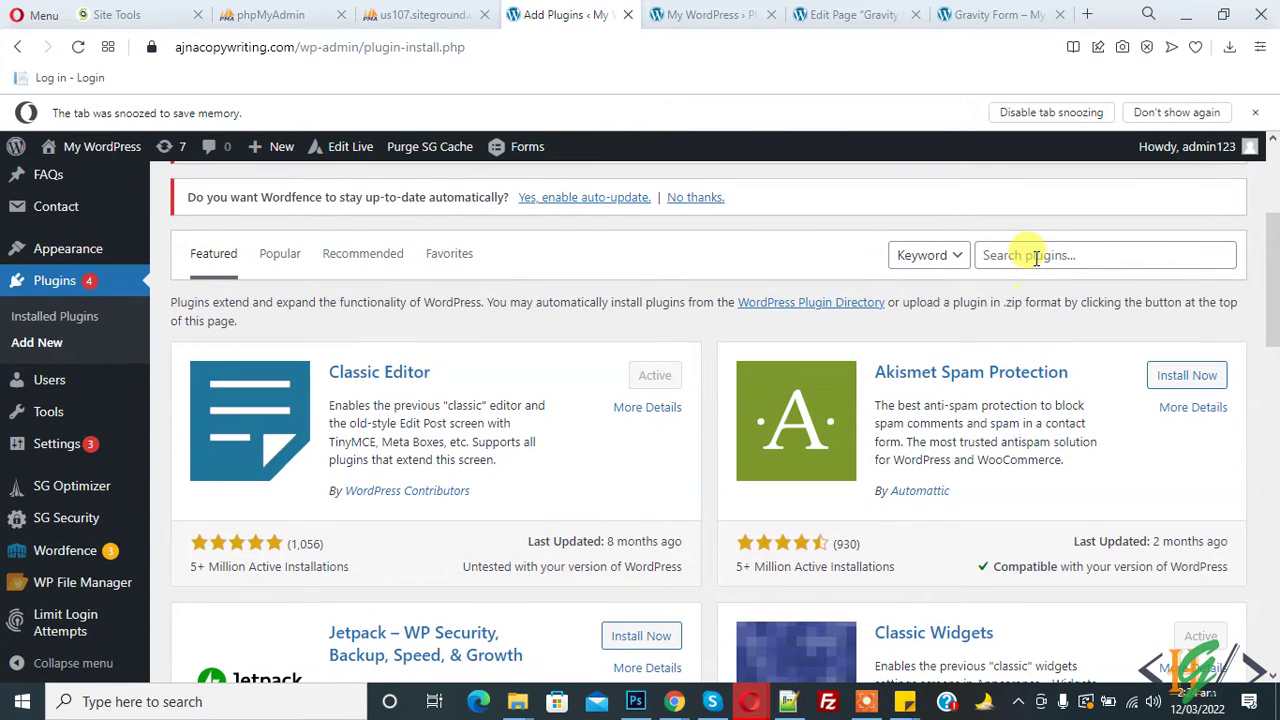
{"action": "left_click", "coordinate": [1035, 257]}
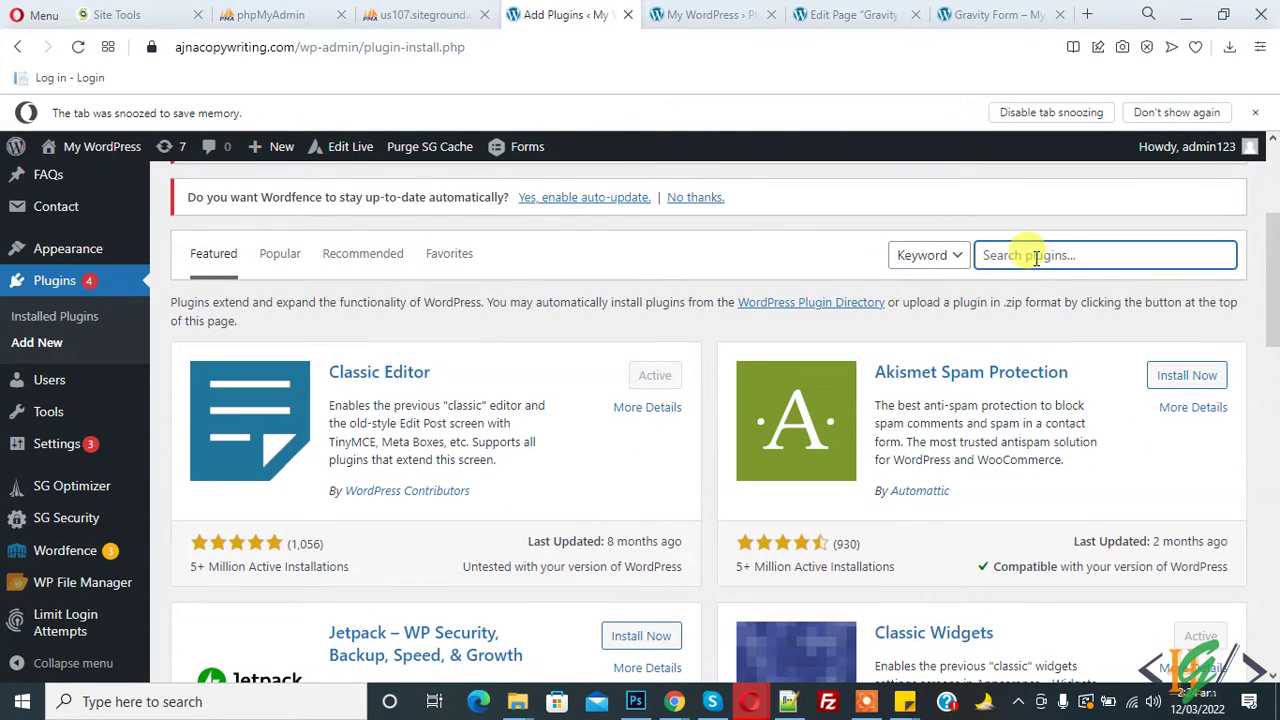
{"action": "type", "text": "Multiple Columns for Gravity Forms"}
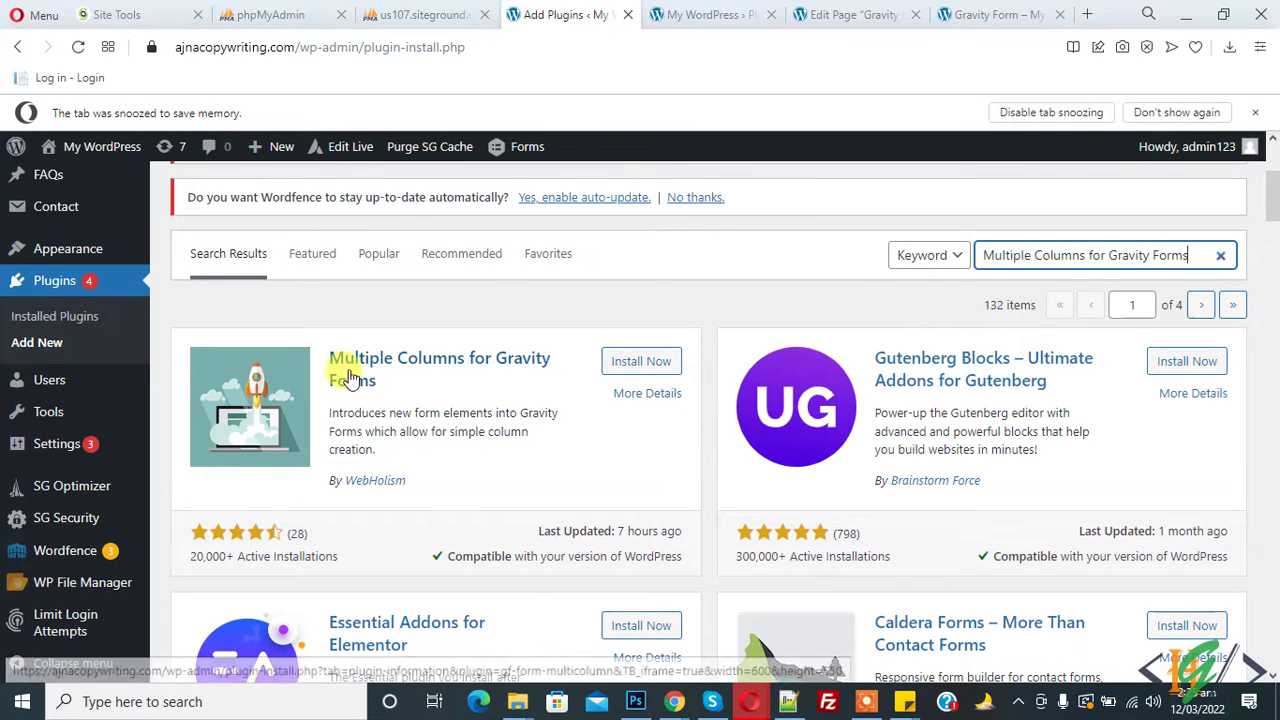
Install and activate the Multiple Columns for Gravity Forms plugin by WebHolism
{"action": "left_click", "coordinate": [624, 364]}
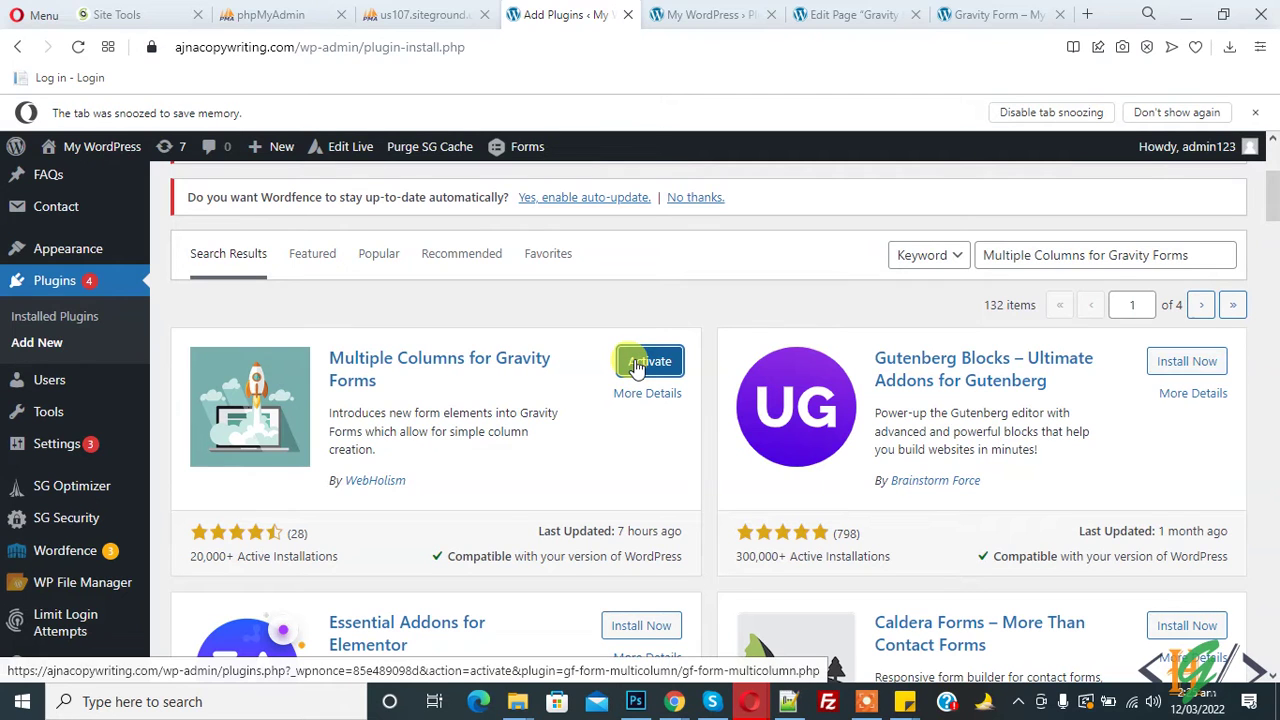
{"action": "scroll", "coordinate": [414, 329], "scroll_direction": "down", "scroll_amount": 2}
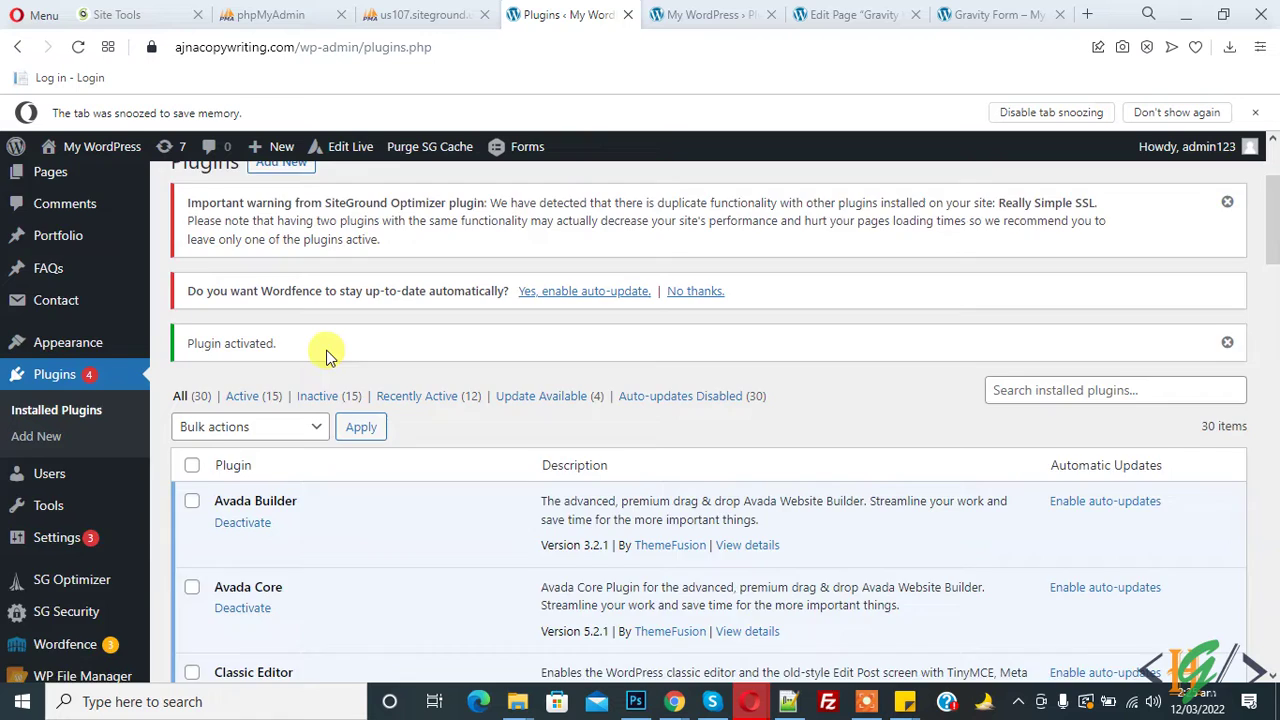
{"action": "scroll", "coordinate": [326, 350], "scroll_direction": "up", "scroll_amount": 2}
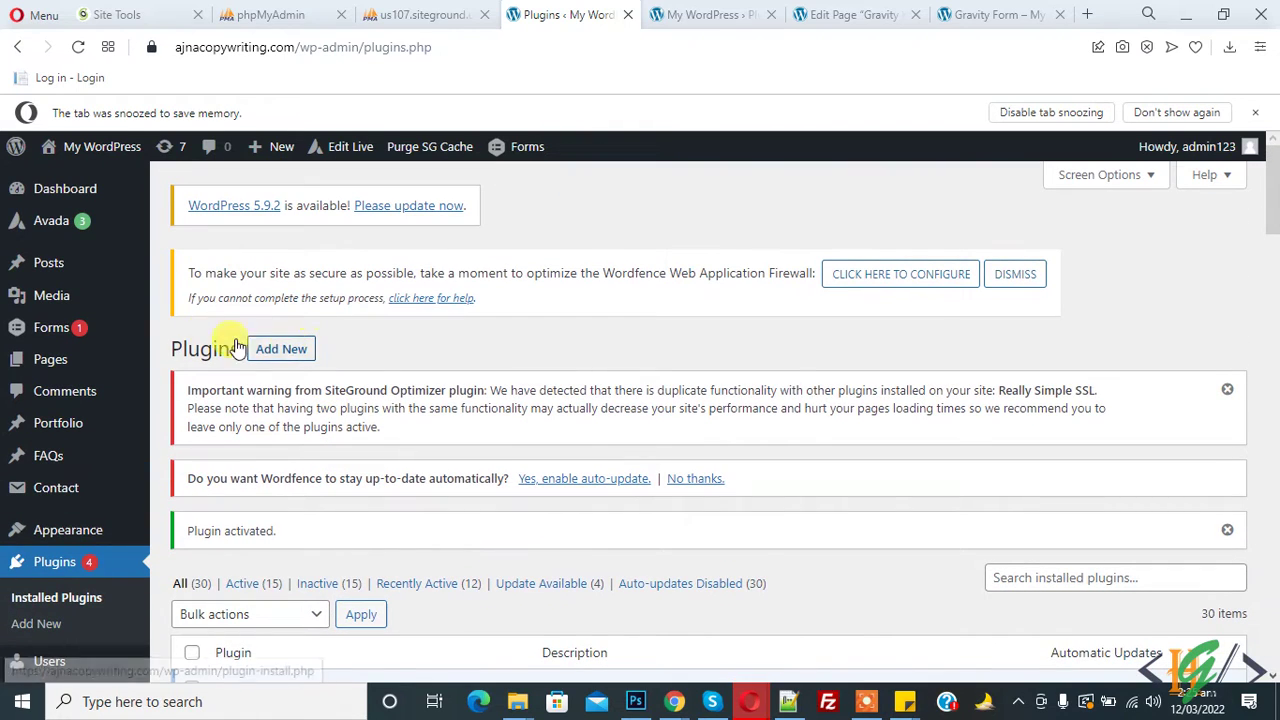
Create a new Gravity Forms form titled "multiple columns"
{"action": "mouse_move", "coordinate": [94, 334]}
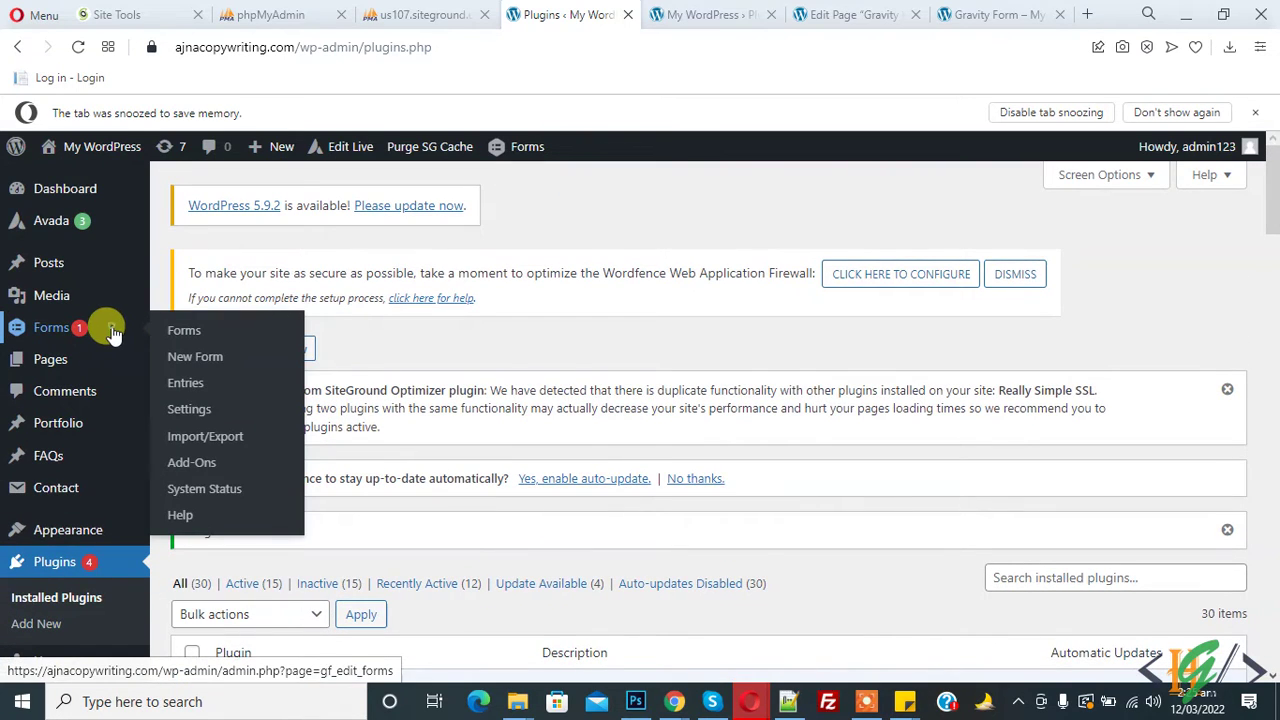
{"action": "left_click", "coordinate": [113, 333]}
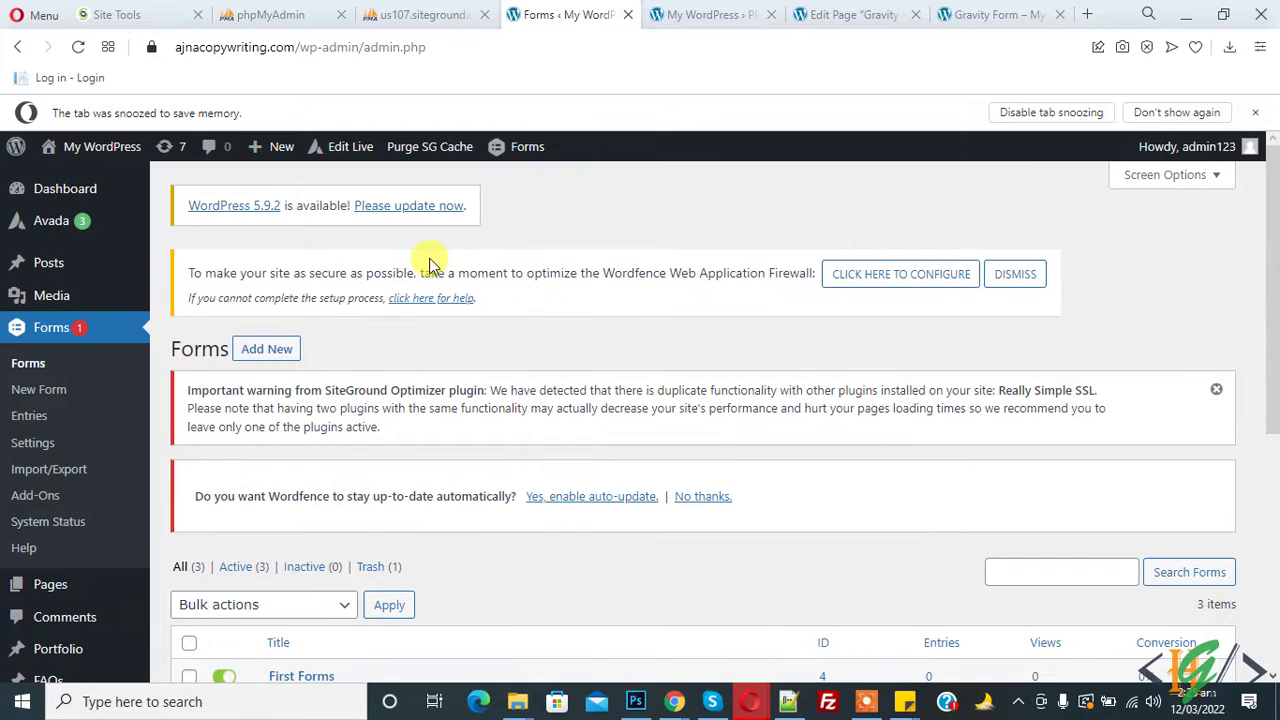
{"action": "left_click", "coordinate": [277, 346]}
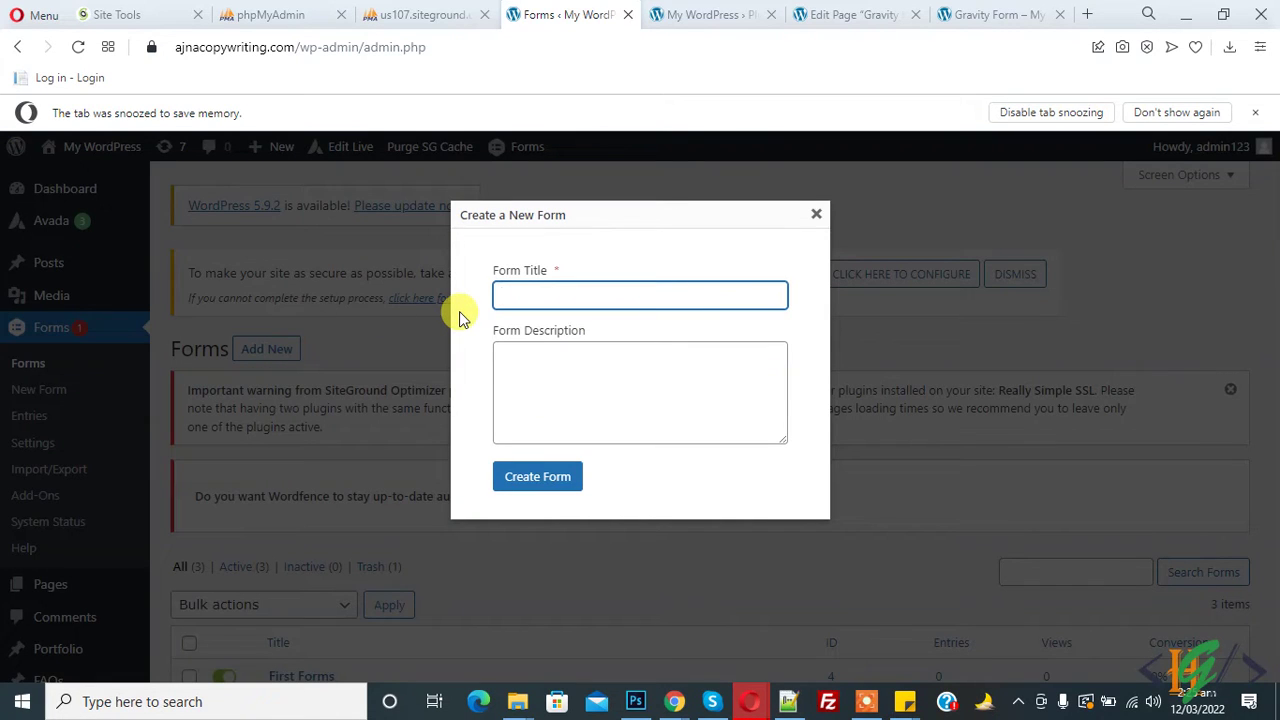
{"action": "type", "text": "multiple columns"}
{"action": "left_click", "coordinate": [565, 482]}
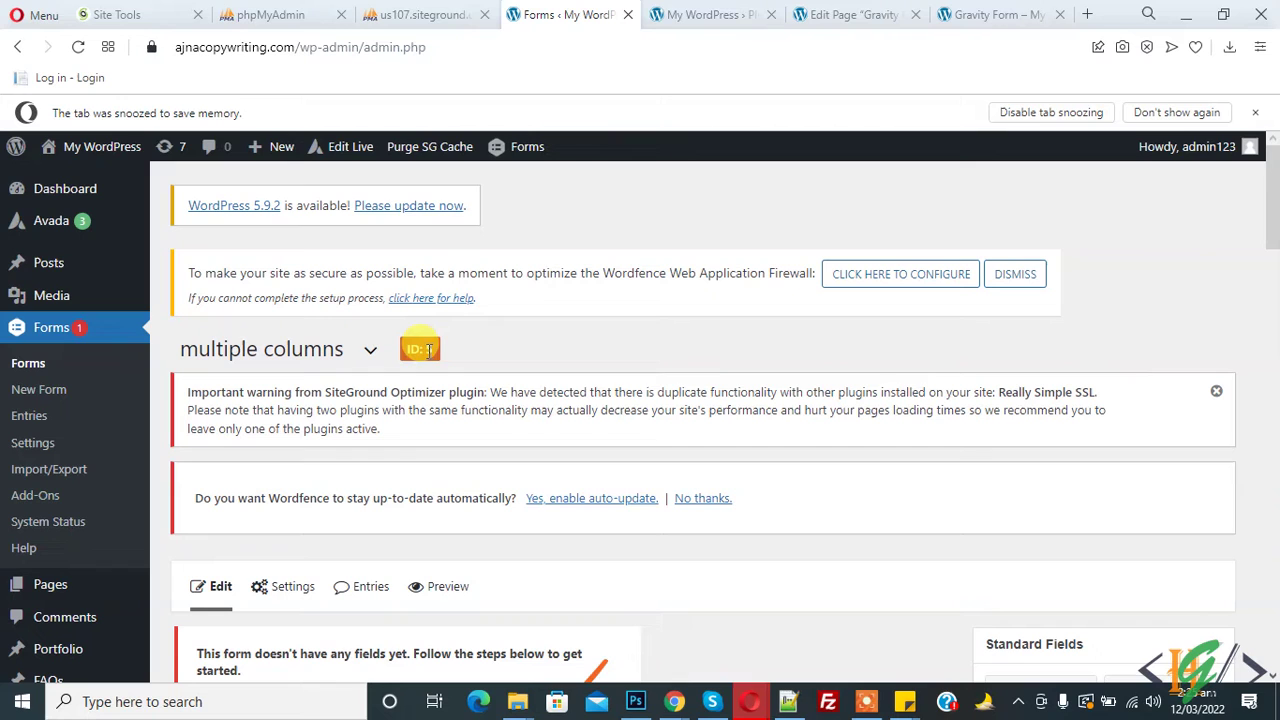
Use the new form's ID 5 in the gravityform shortcode on the Gravity Form page and update the page
{"action": "double_click", "coordinate": [430, 349]}
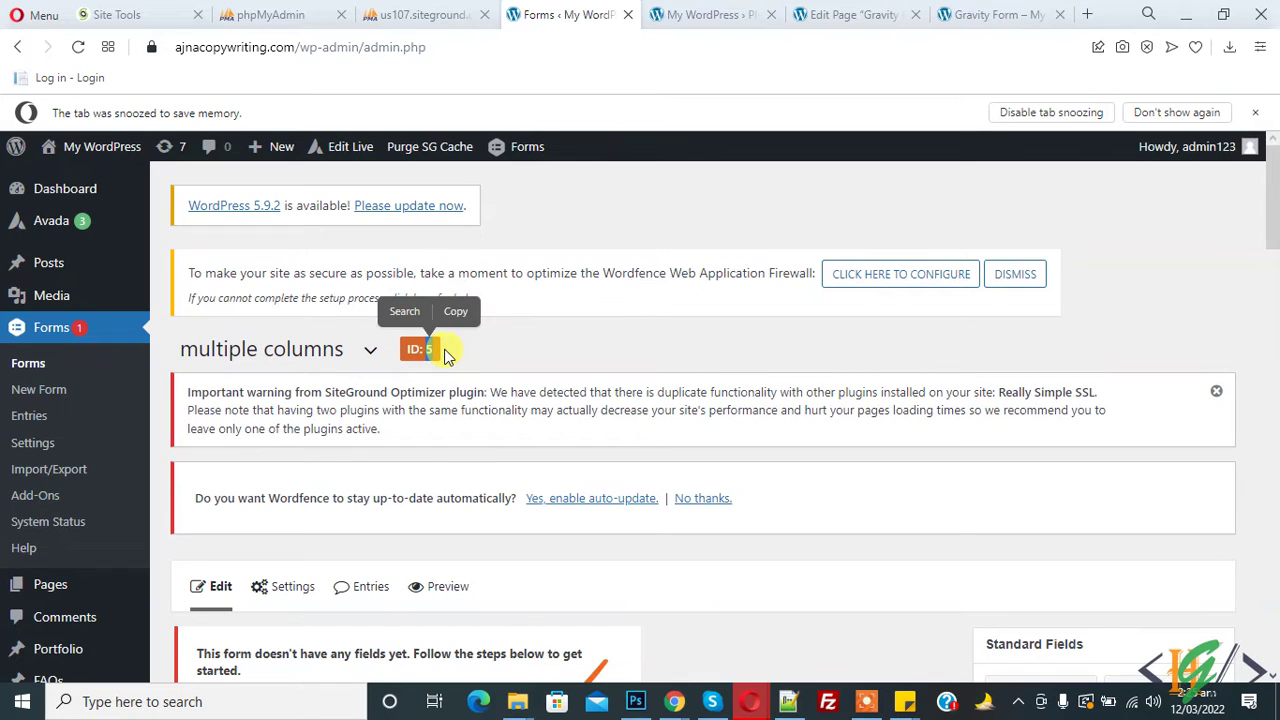
{"action": "left_click", "coordinate": [820, 8]}
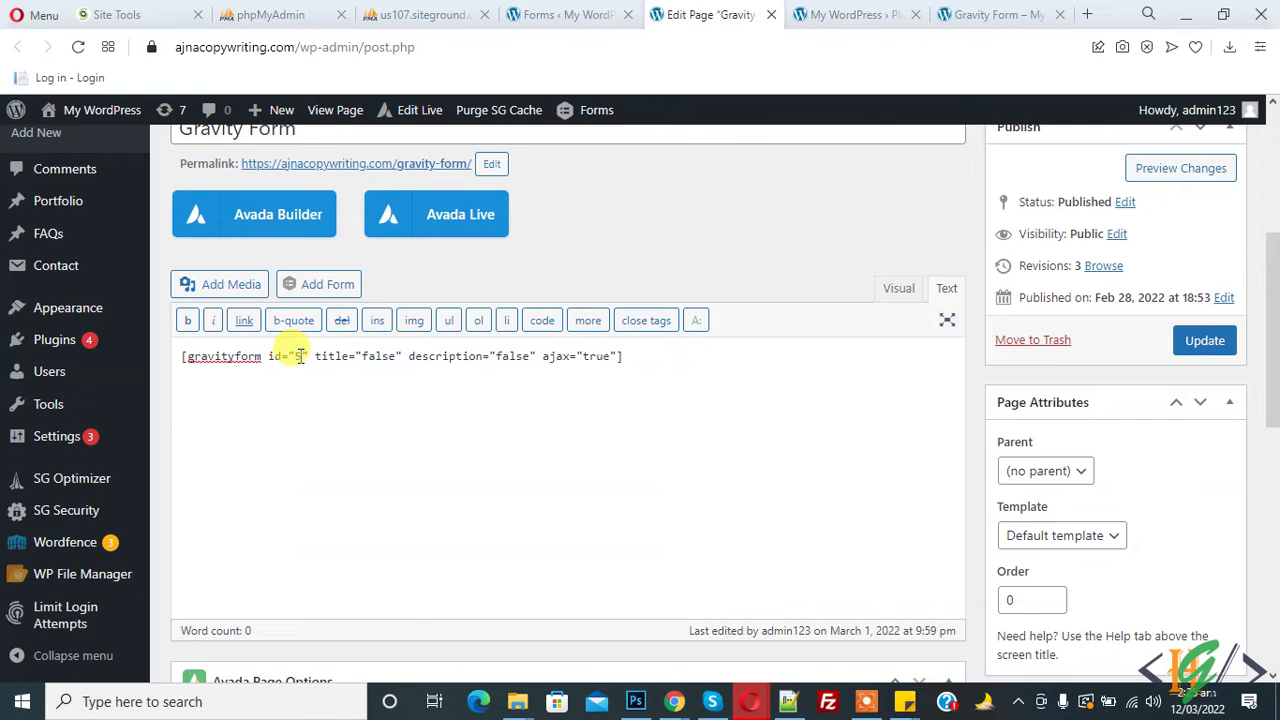
{"action": "left_click", "coordinate": [525, 12]}
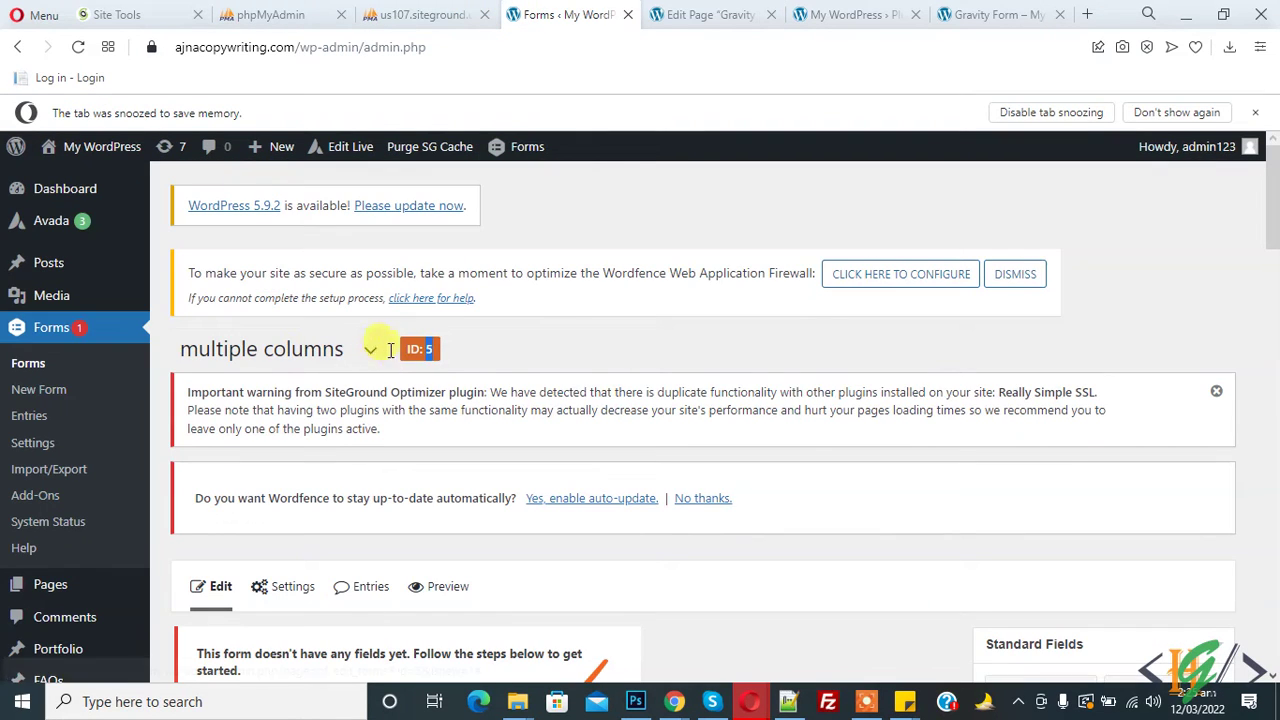
{"action": "left_click", "coordinate": [705, 12]}
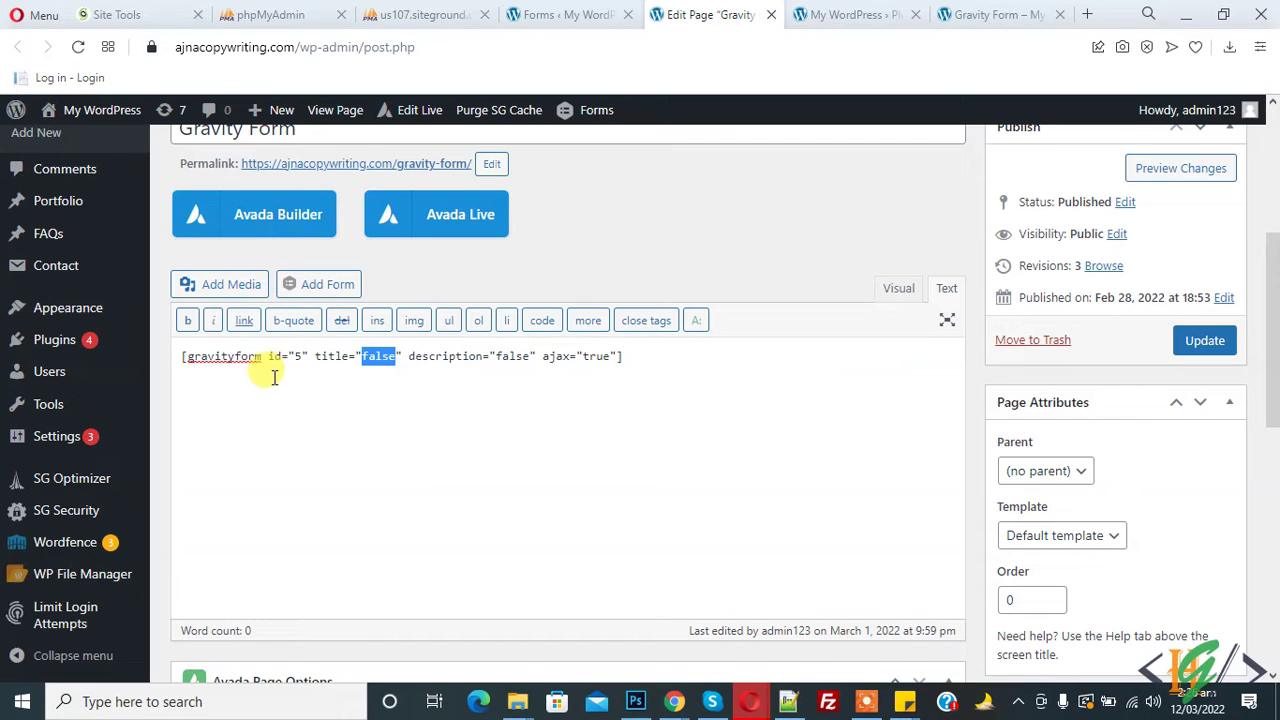
{"action": "left_click", "coordinate": [1200, 338]}
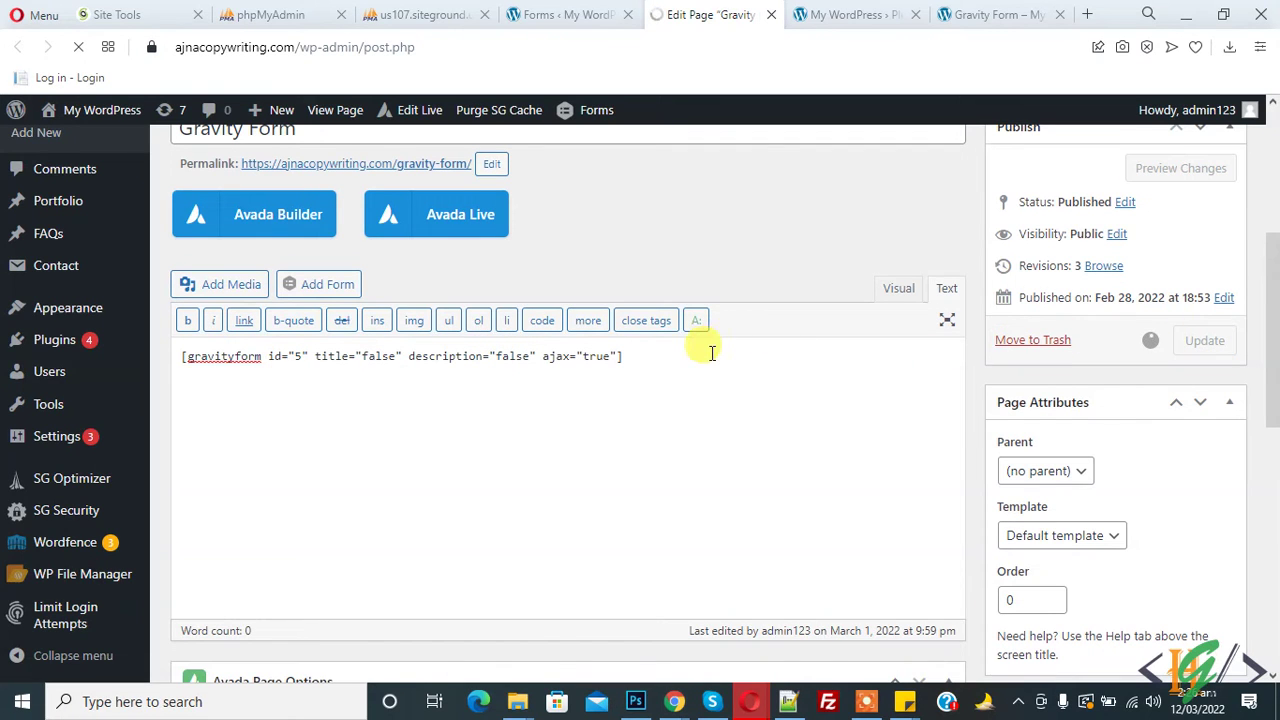
Add a Row Start field from the Multiple Columns Fields to the empty multiple columns form and check its settings
{"action": "left_click", "coordinate": [545, 12]}
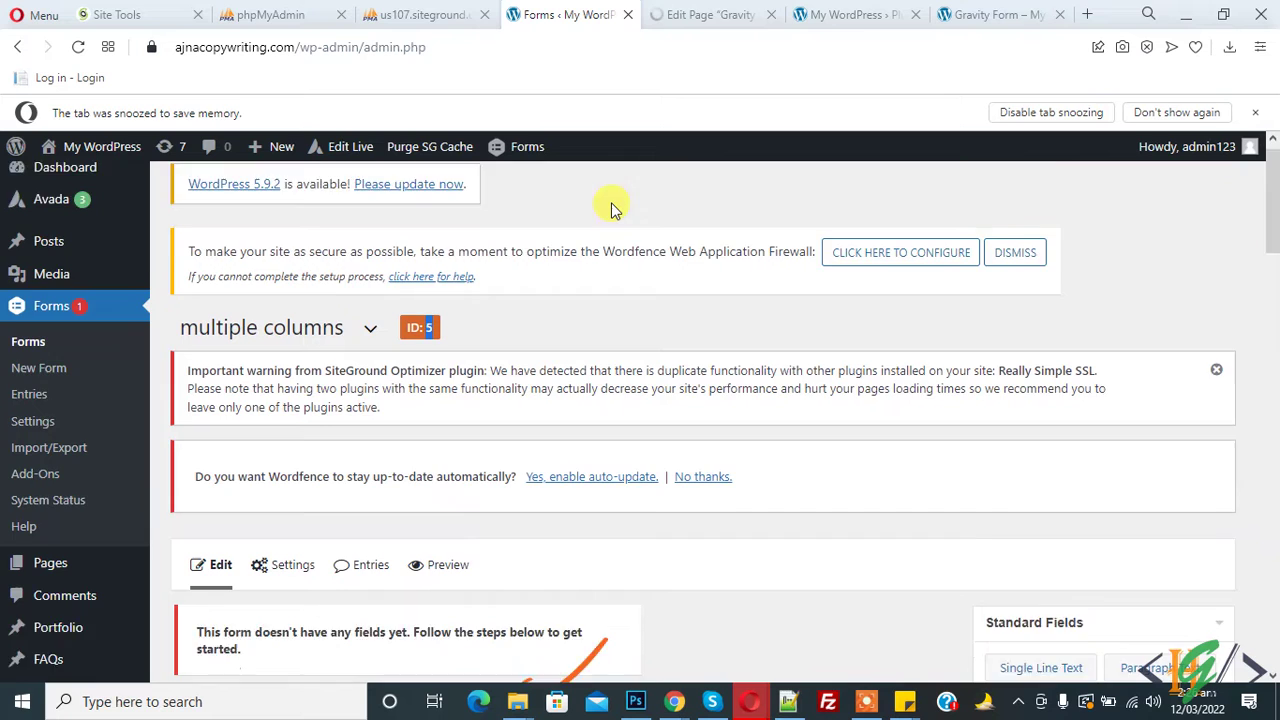
{"action": "scroll", "coordinate": [612, 207], "scroll_direction": "down", "scroll_amount": 5}
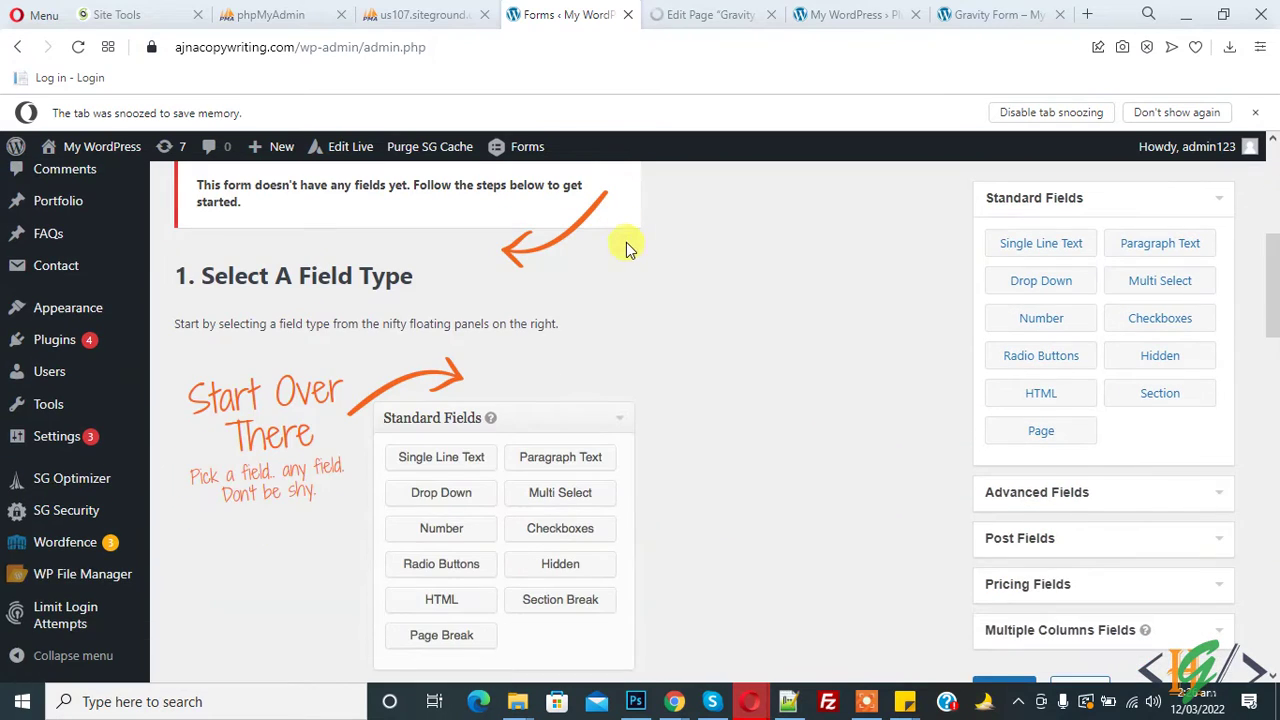
{"action": "scroll", "coordinate": [634, 270], "scroll_direction": "down", "scroll_amount": 1}
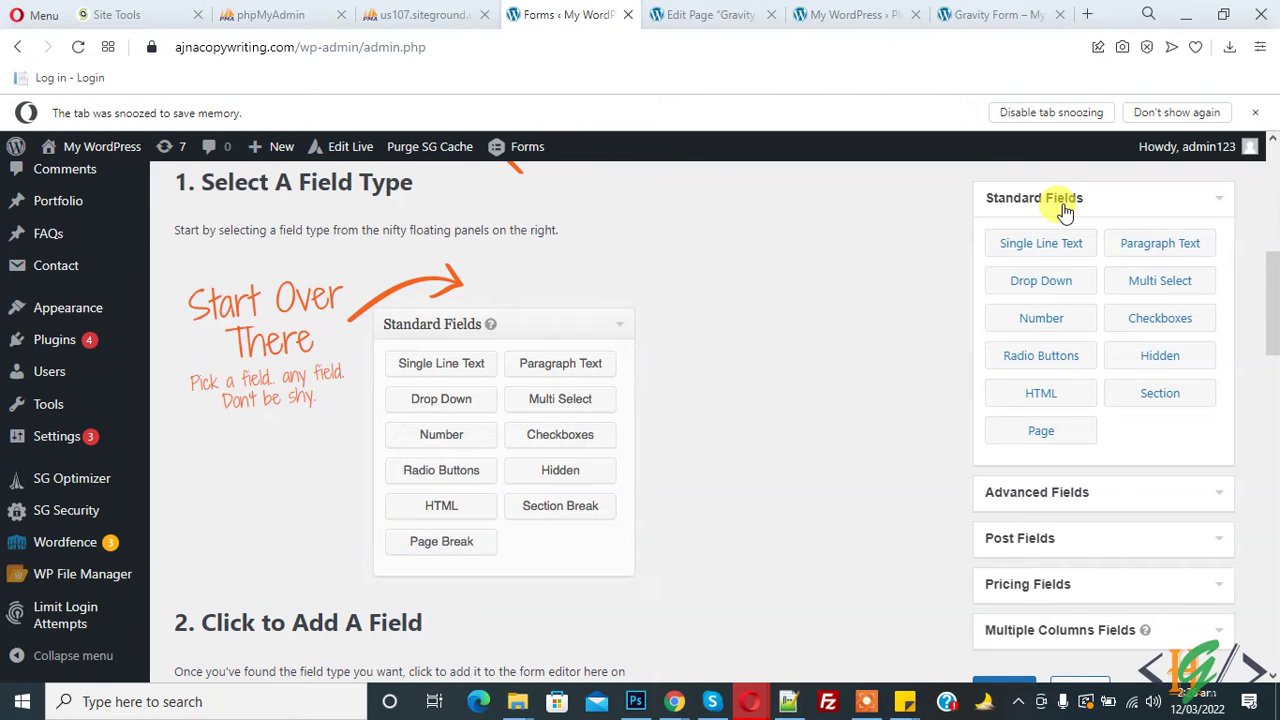
{"action": "left_click", "coordinate": [1070, 495]}
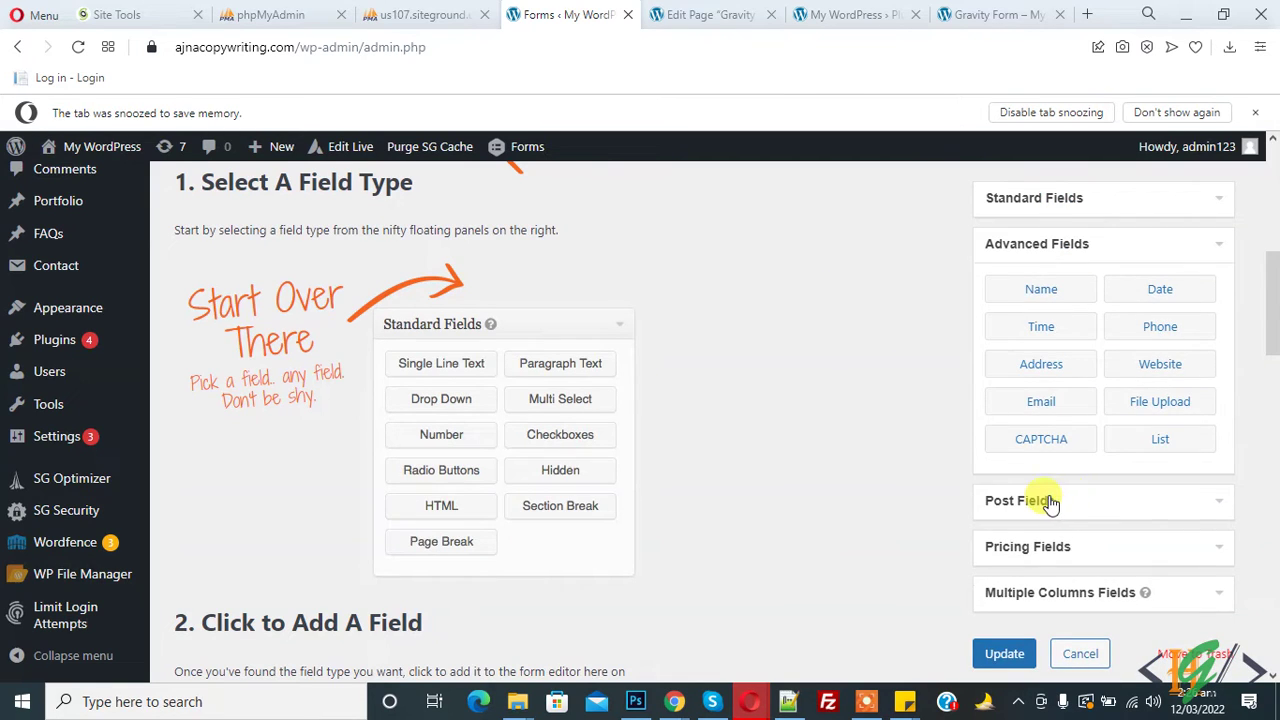
{"action": "left_click", "coordinate": [1050, 503]}
{"action": "left_click", "coordinate": [1036, 512]}
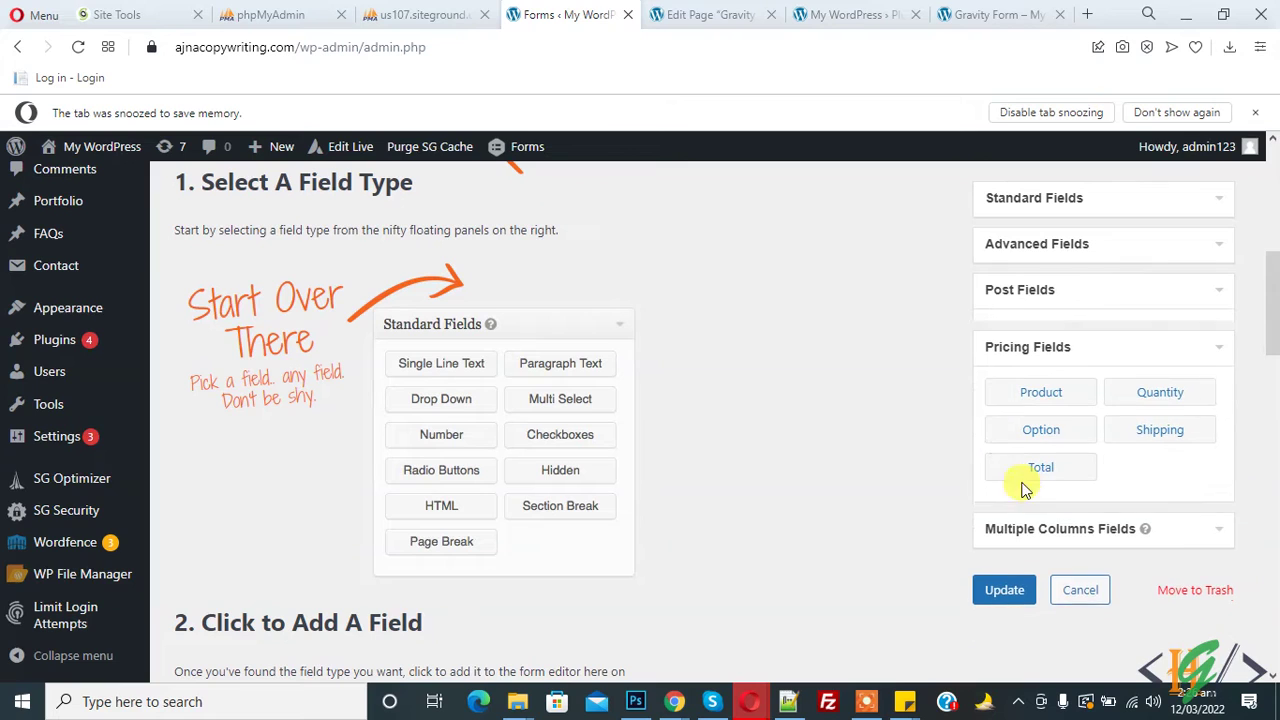
{"action": "left_click", "coordinate": [1077, 530]}
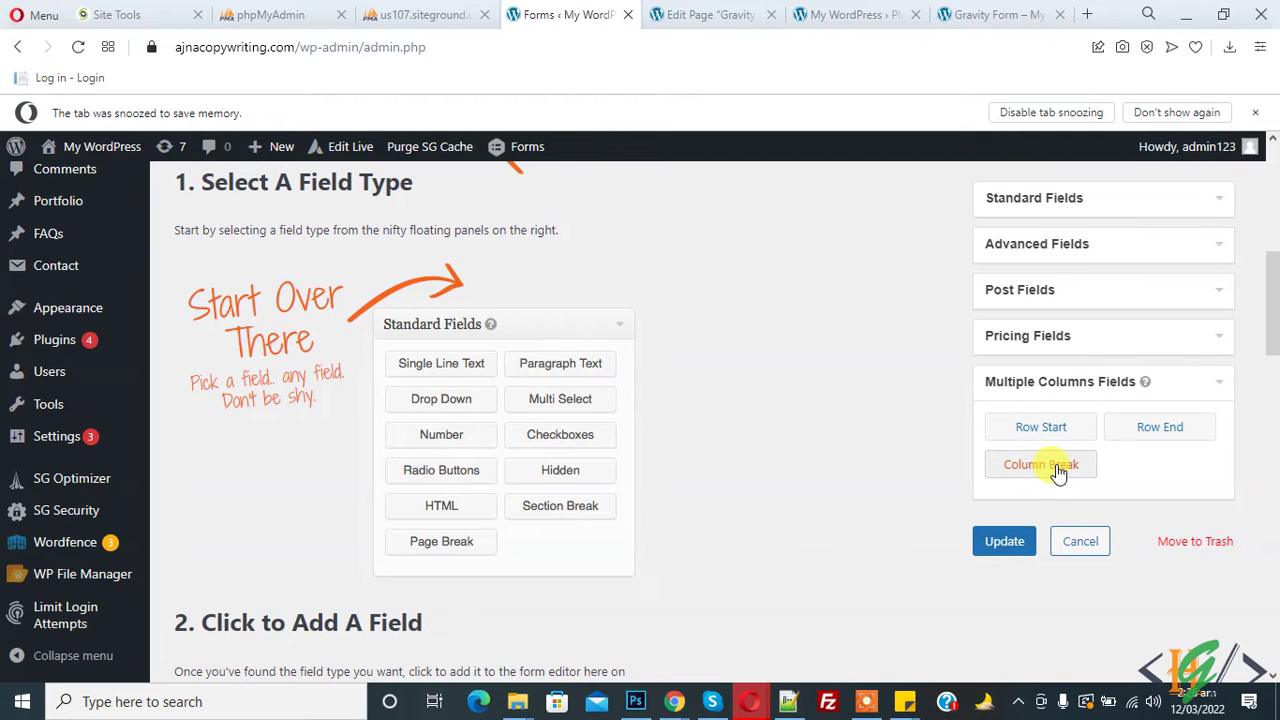
{"action": "left_click_drag", "start_coordinate": [1050, 430], "coordinate": [407, 287]}
{"action": "scroll", "coordinate": [589, 337], "scroll_direction": "down", "scroll_amount": 4}
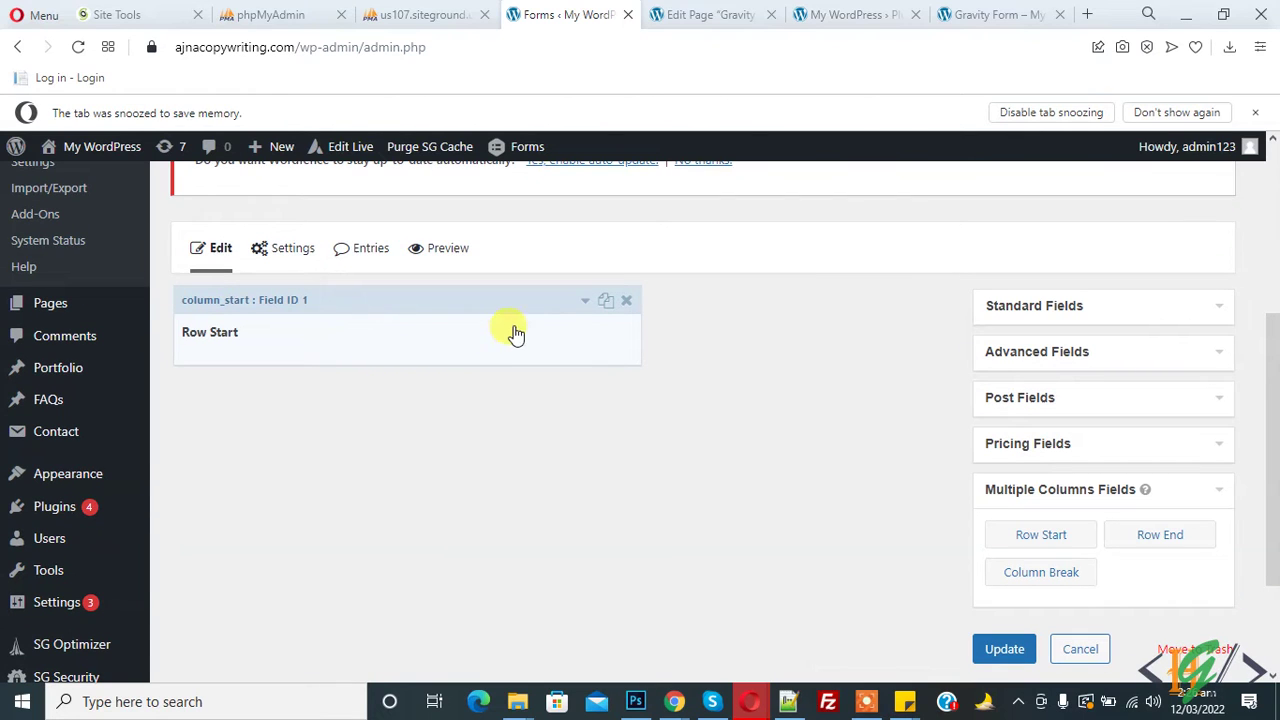
{"action": "left_click", "coordinate": [583, 303]}
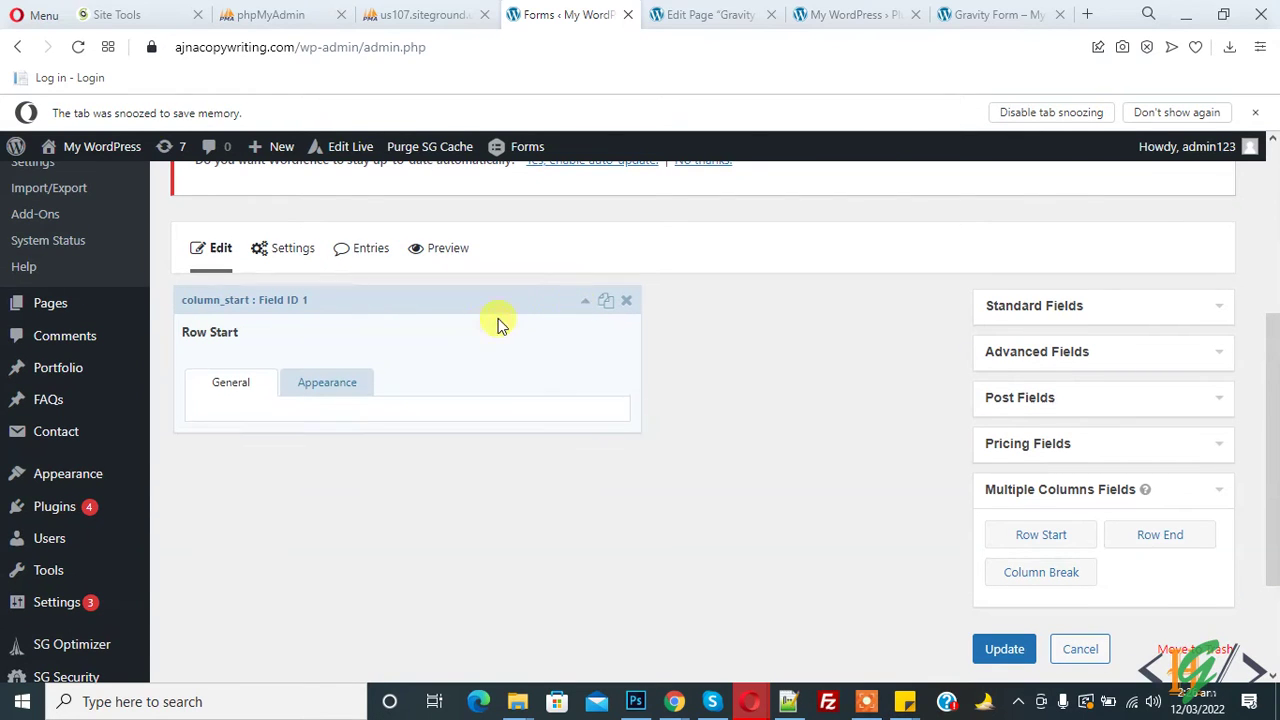
{"action": "left_click", "coordinate": [585, 304]}
Add a Name field from the Advanced Fields below the Row Start field
{"action": "scroll", "coordinate": [820, 294], "scroll_direction": "down", "scroll_amount": 2}
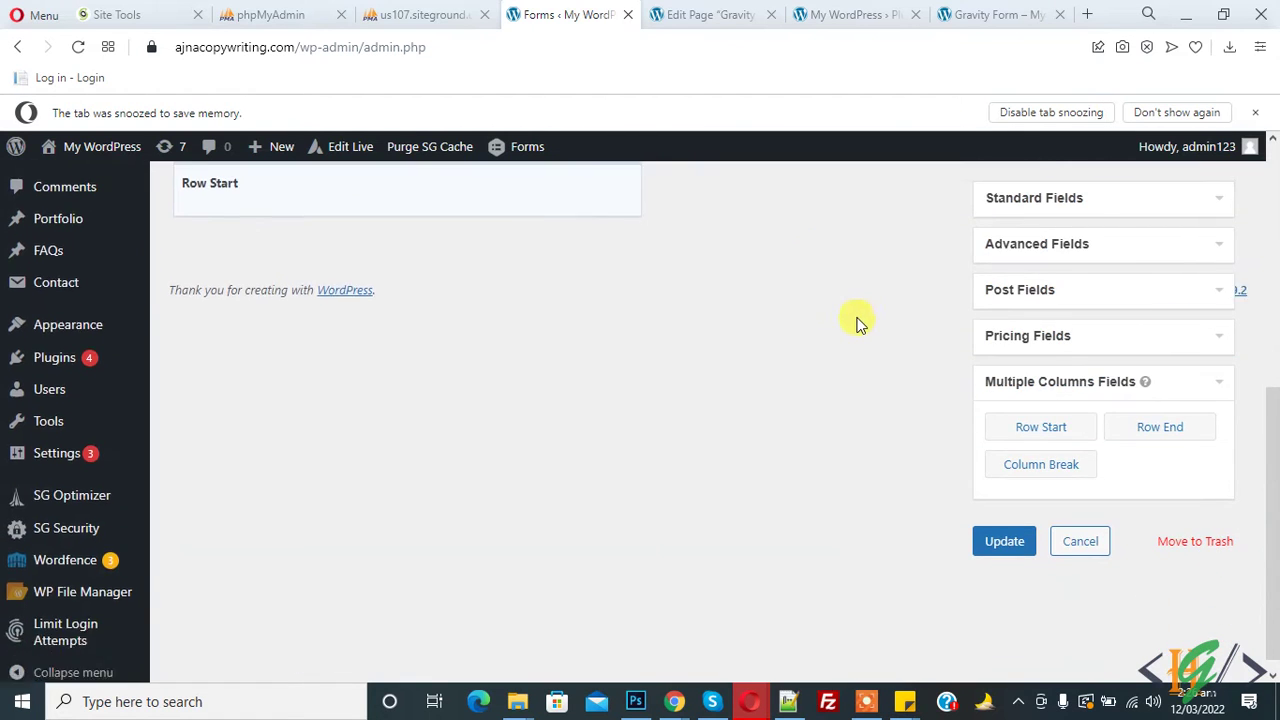
{"action": "scroll", "coordinate": [860, 320], "scroll_direction": "up", "scroll_amount": 4}
{"action": "scroll", "coordinate": [872, 318], "scroll_direction": "down", "scroll_amount": 2}
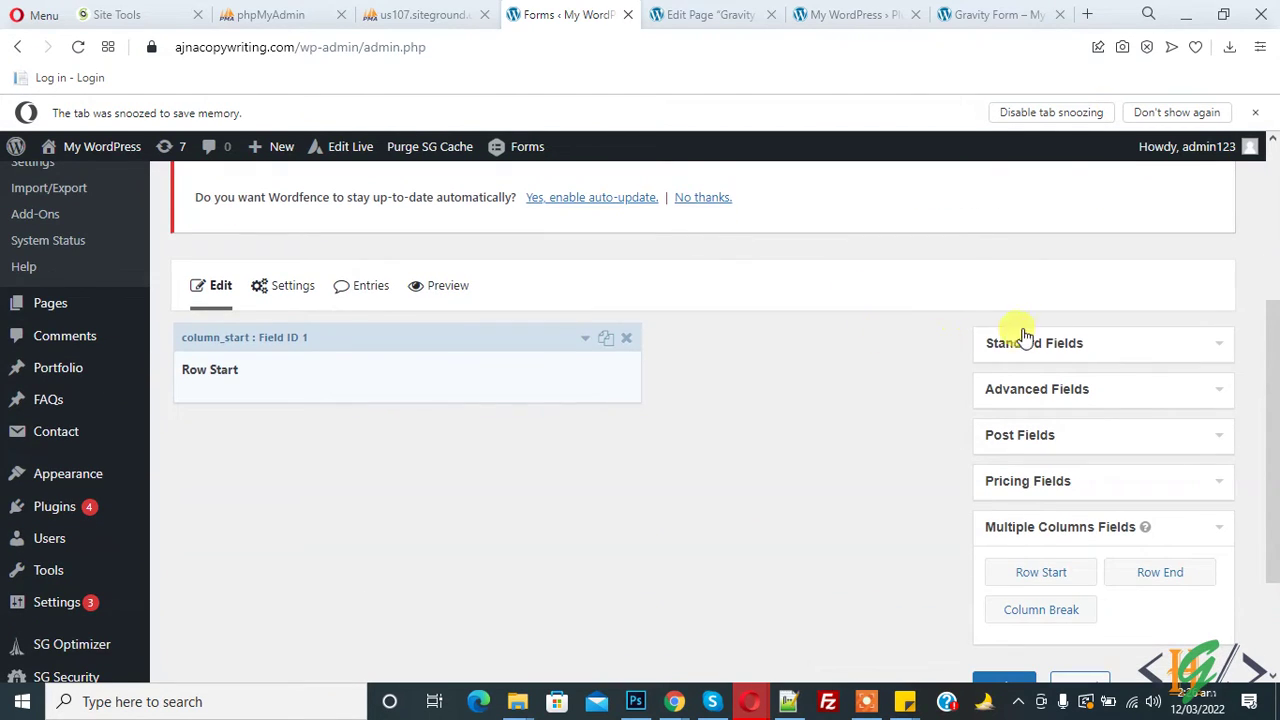
{"action": "left_click", "coordinate": [1058, 400]}
{"action": "scroll", "coordinate": [1100, 330], "scroll_direction": "down", "scroll_amount": 1}
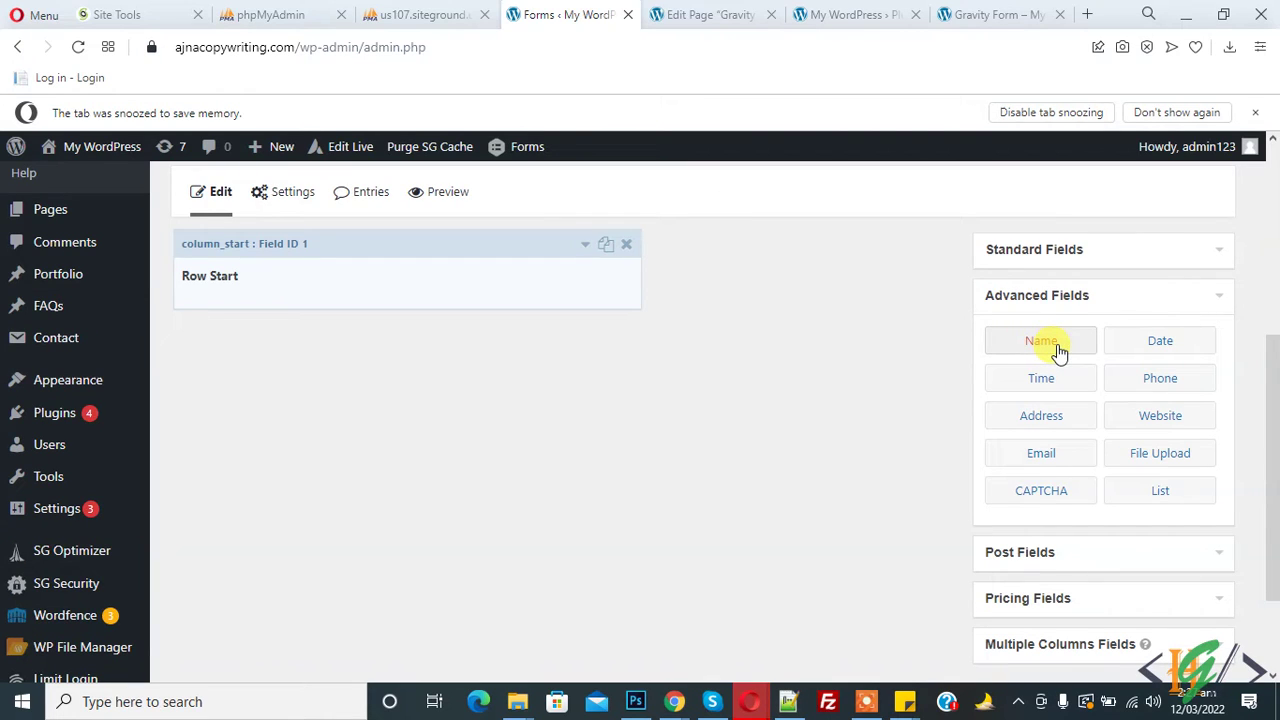
{"action": "left_click_drag", "start_coordinate": [1058, 348], "coordinate": [504, 360]}
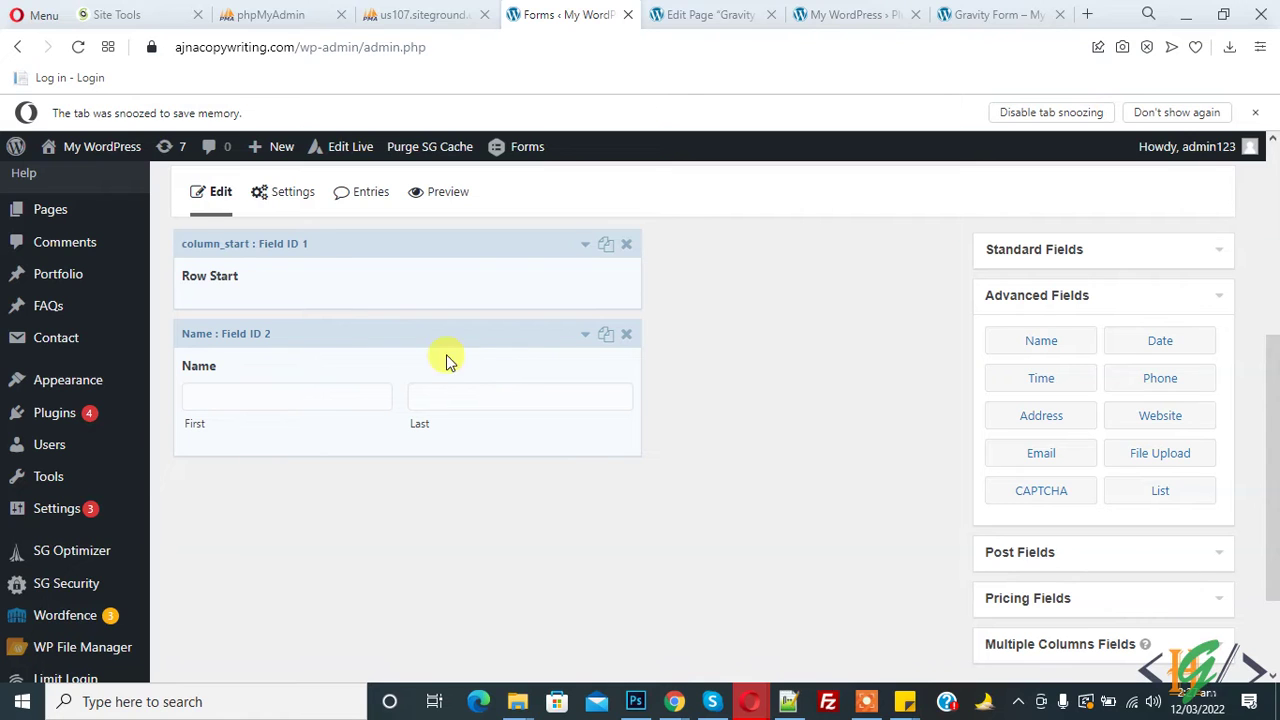
Turn off the Last sub-field in the Name field's settings
{"action": "left_click", "coordinate": [585, 343]}
{"action": "scroll", "coordinate": [540, 340], "scroll_direction": "down", "scroll_amount": 3}
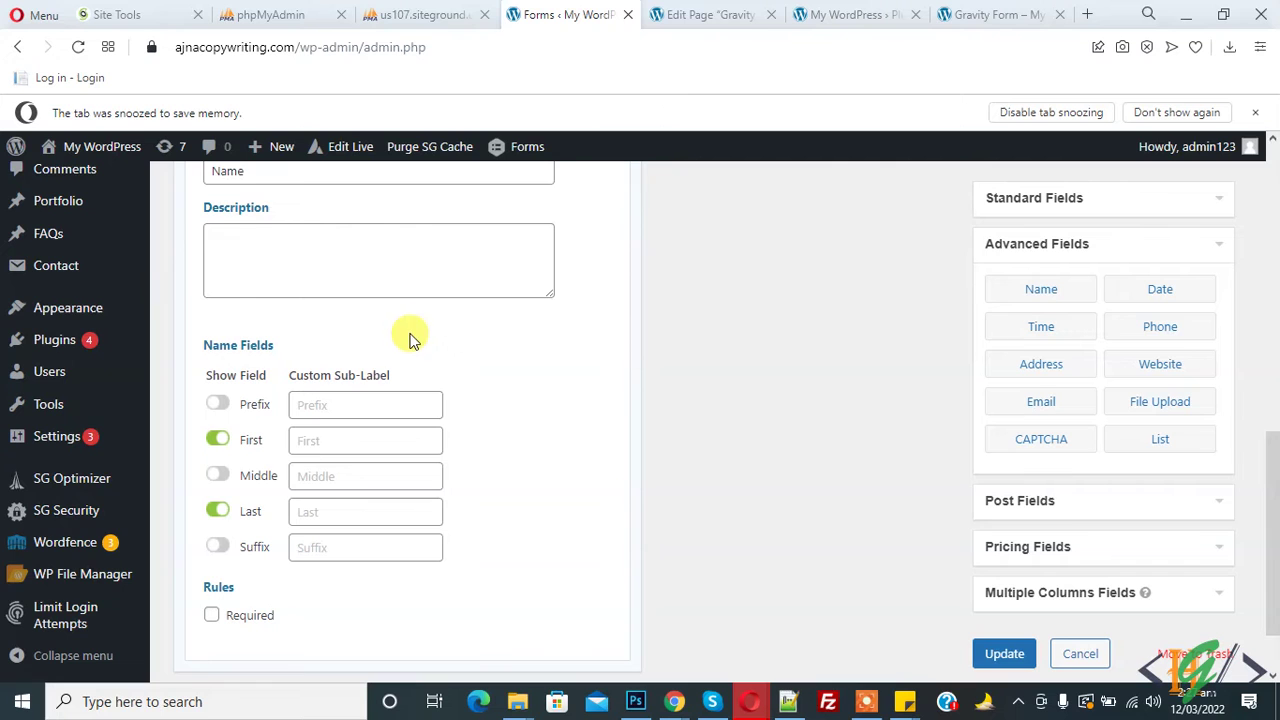
{"action": "left_click", "coordinate": [218, 512]}
{"action": "scroll", "coordinate": [262, 458], "scroll_direction": "up", "scroll_amount": 3}
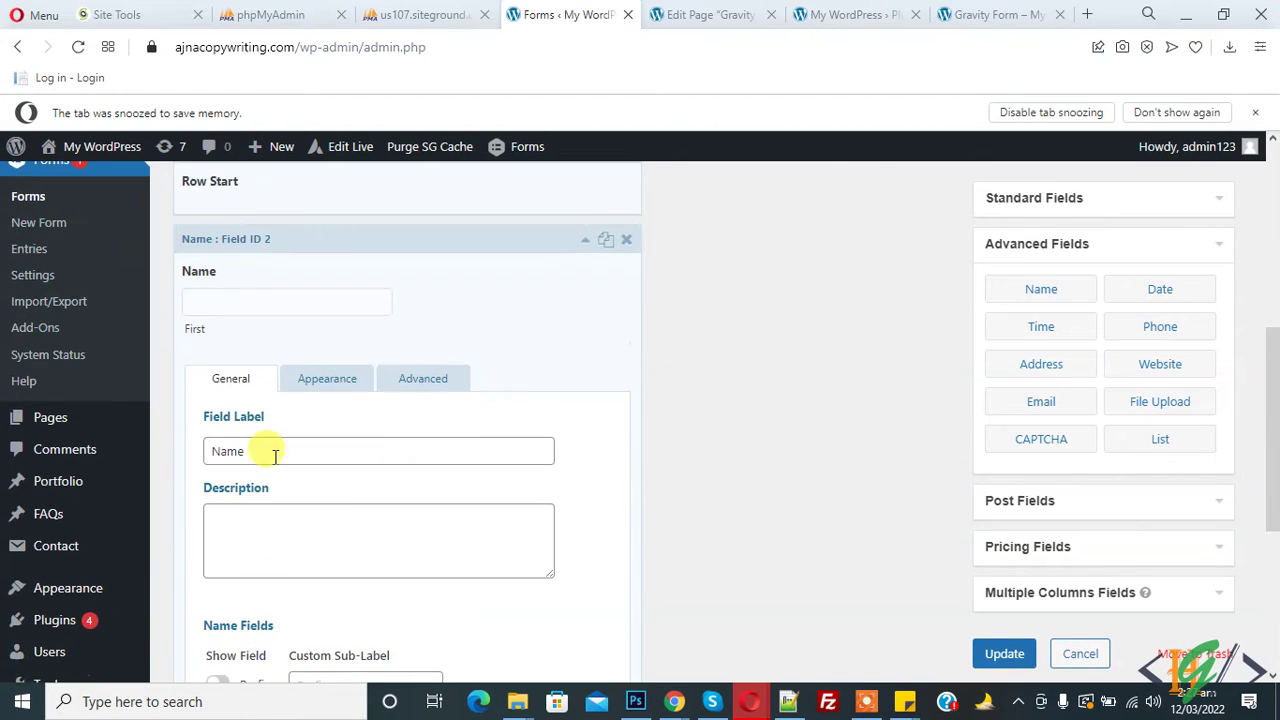
Set the custom sub-label of the First sub-field to "Name" and collapse the Name field's settings
{"action": "scroll", "coordinate": [220, 362], "scroll_direction": "down", "scroll_amount": 3}
{"action": "left_click", "coordinate": [303, 447]}
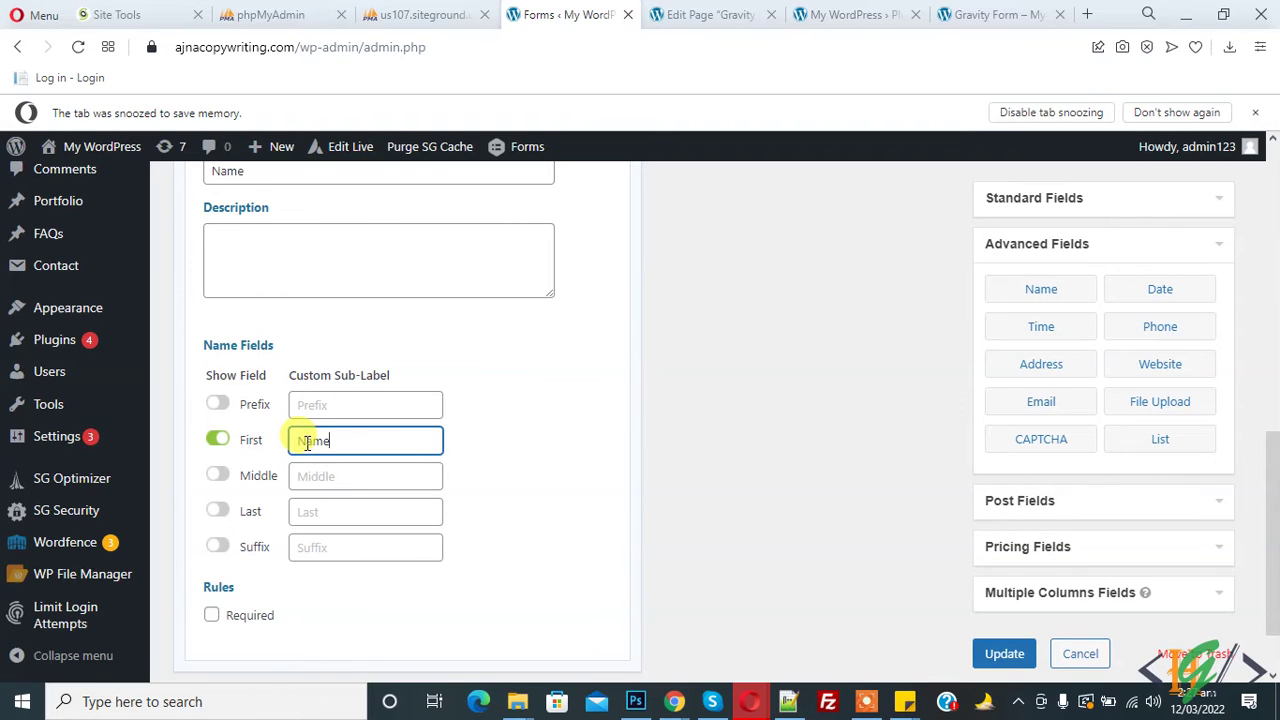
{"action": "type", "text": "Name"}
{"action": "left_click", "coordinate": [840, 322]}
{"action": "scroll", "coordinate": [323, 306], "scroll_direction": "up", "scroll_amount": 2}
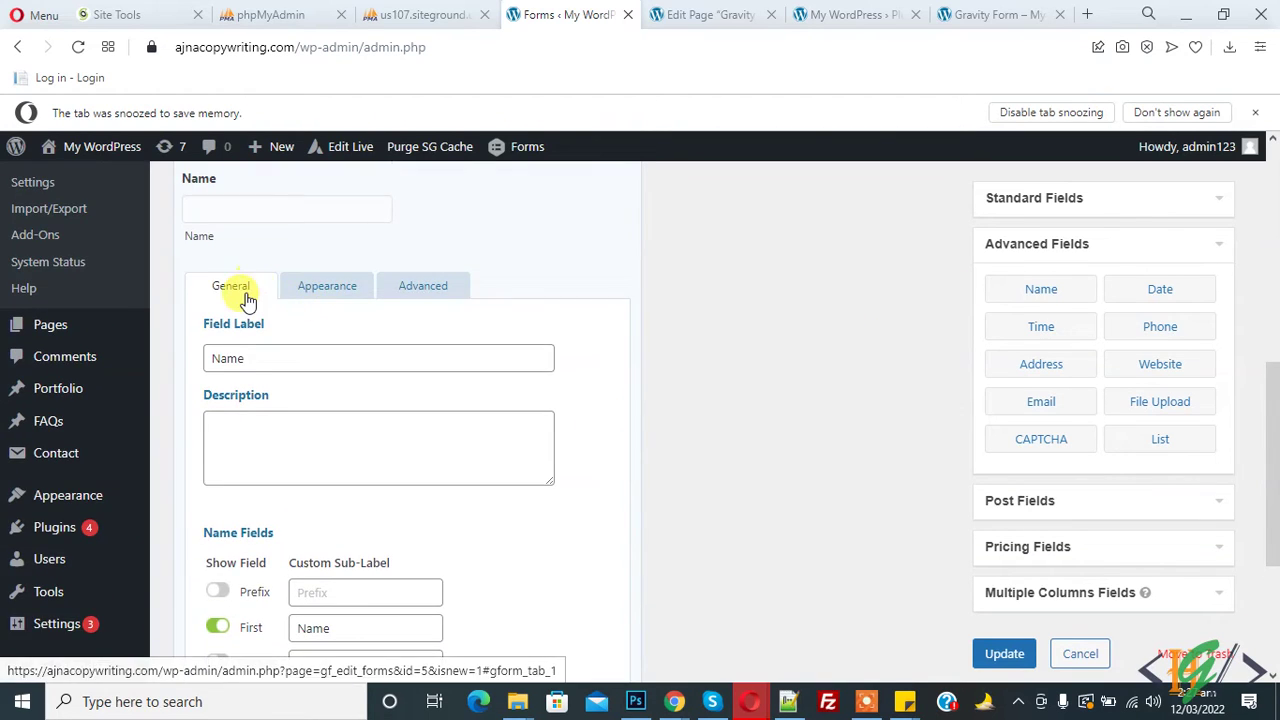
{"action": "scroll", "coordinate": [220, 320], "scroll_direction": "up", "scroll_amount": 1}
{"action": "scroll", "coordinate": [250, 340], "scroll_direction": "down", "scroll_amount": 1}
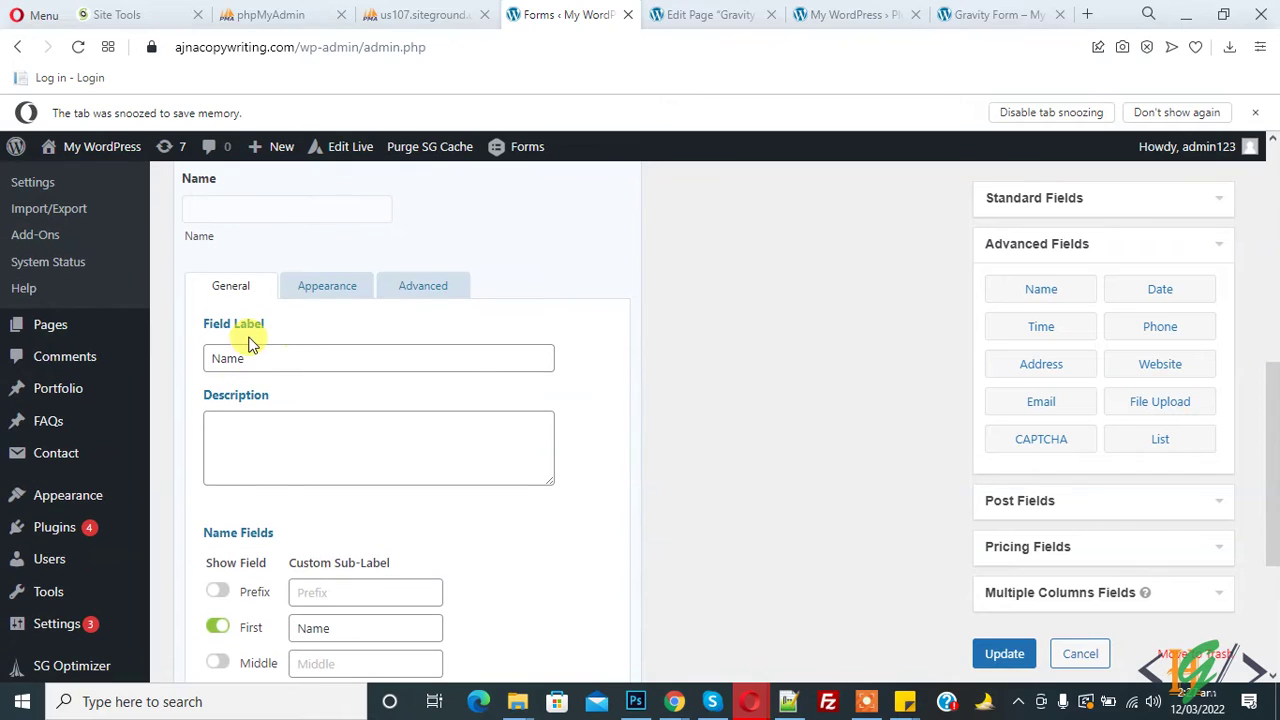
{"action": "scroll", "coordinate": [417, 320], "scroll_direction": "down", "scroll_amount": 1}
{"action": "scroll", "coordinate": [466, 329], "scroll_direction": "up", "scroll_amount": 3}
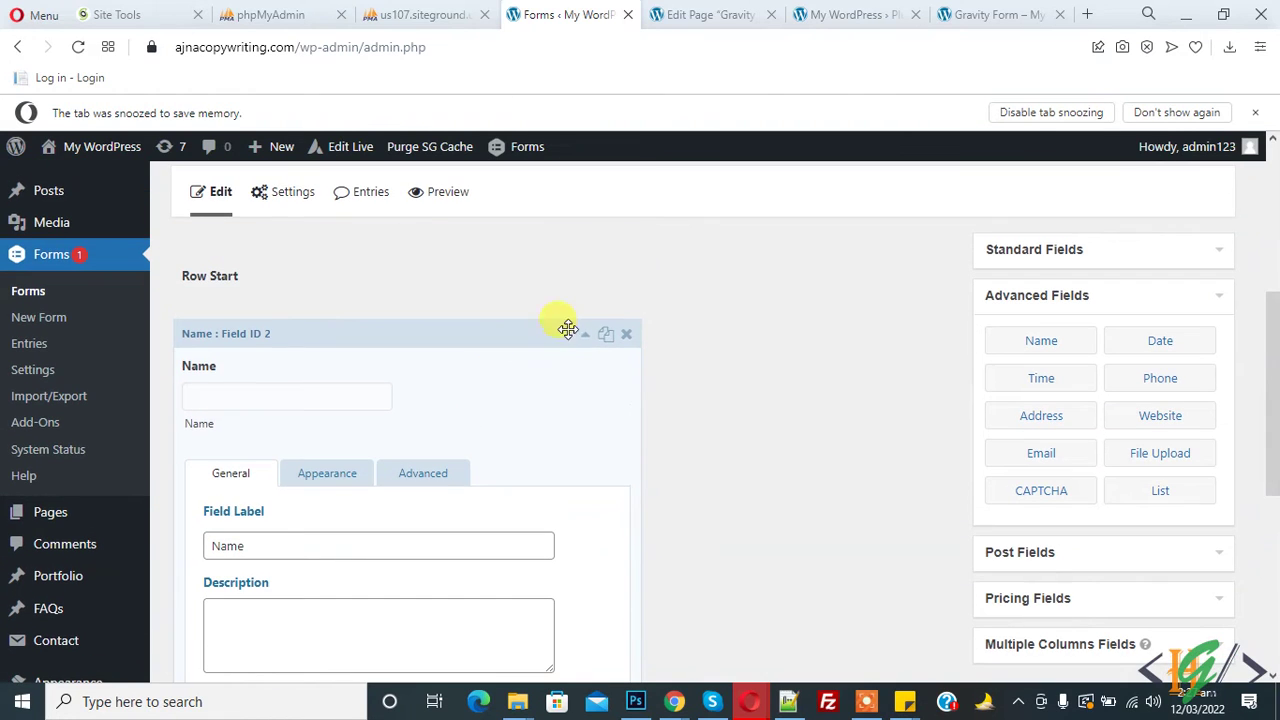
{"action": "left_click", "coordinate": [585, 340]}
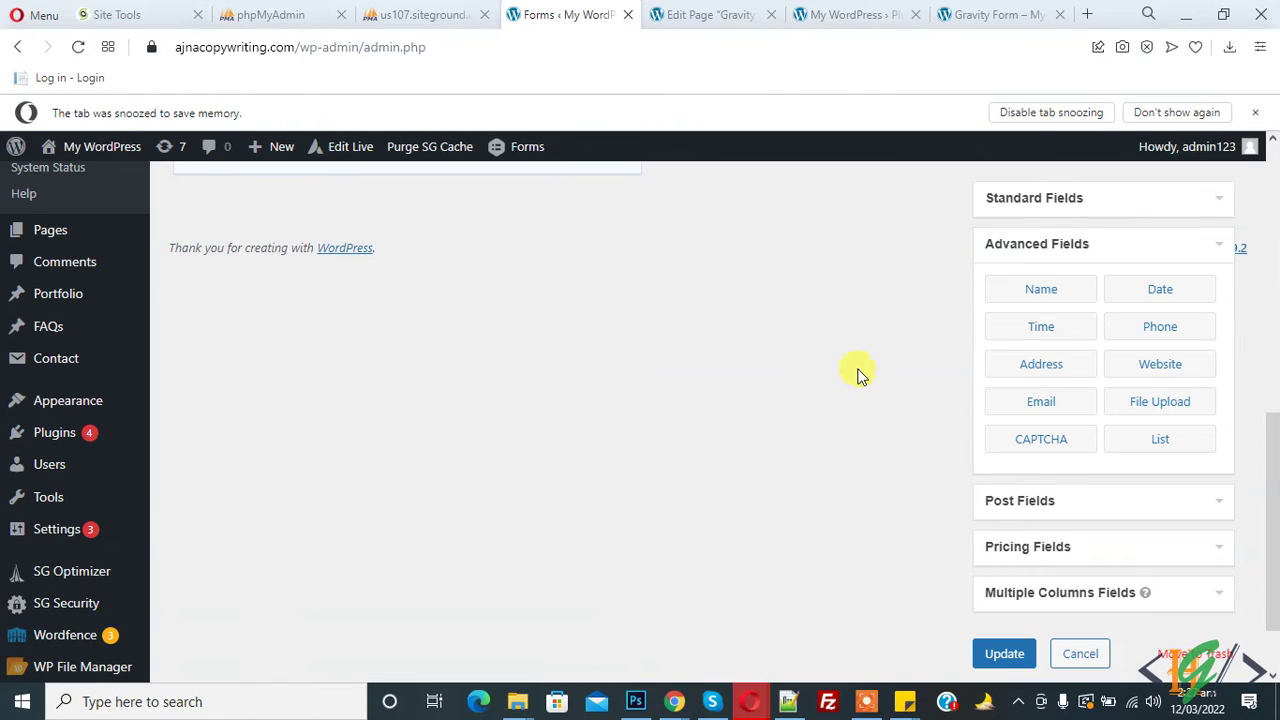
Add a Column Break field from the Multiple Columns Fields directly below the Name field
{"action": "scroll", "coordinate": [700, 368], "scroll_direction": "up", "scroll_amount": 3}
{"action": "scroll", "coordinate": [880, 460], "scroll_direction": "down", "scroll_amount": 1}
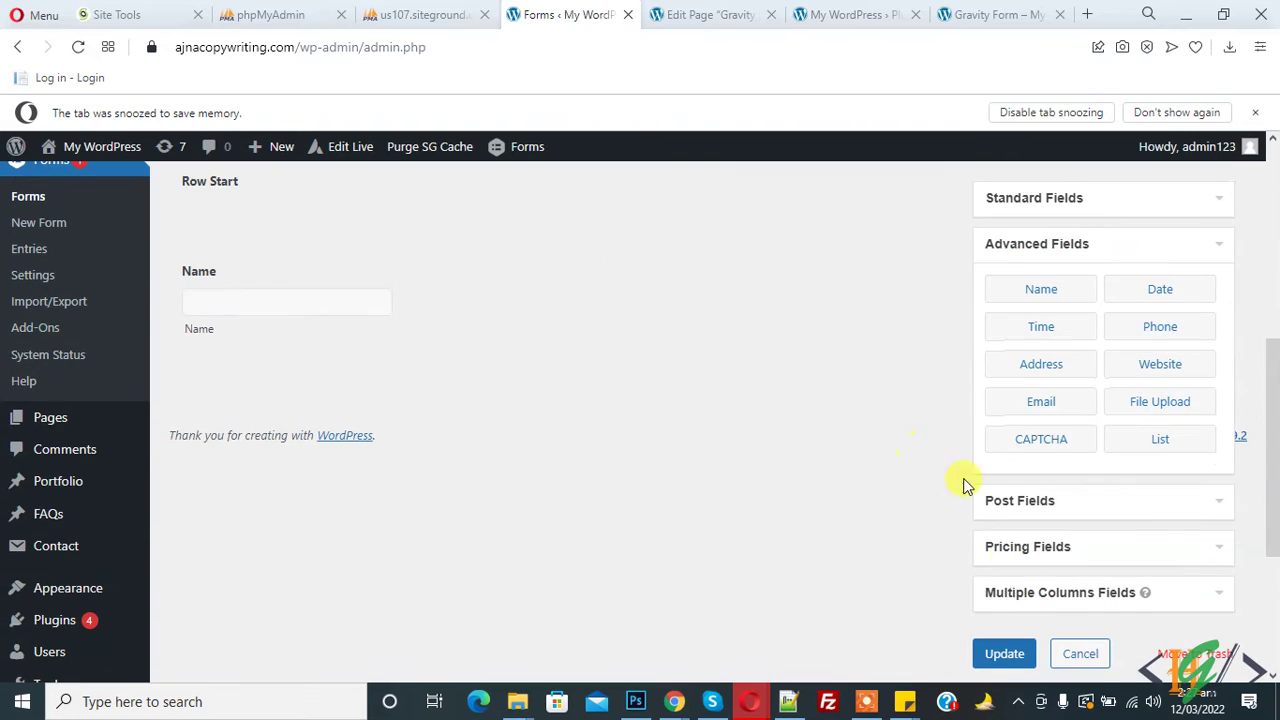
{"action": "left_click", "coordinate": [1048, 594]}
{"action": "left_click_drag", "start_coordinate": [1040, 468], "coordinate": [310, 362]}
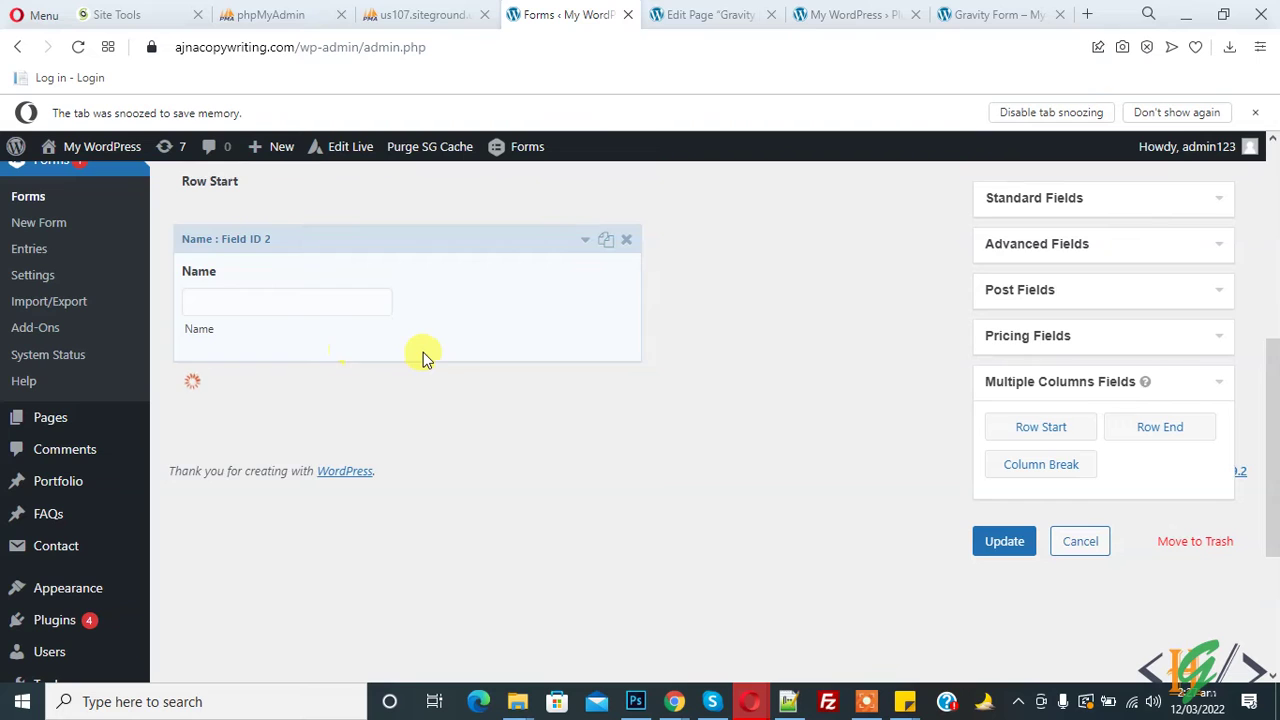
{"action": "scroll", "coordinate": [775, 320], "scroll_direction": "up", "scroll_amount": 1}
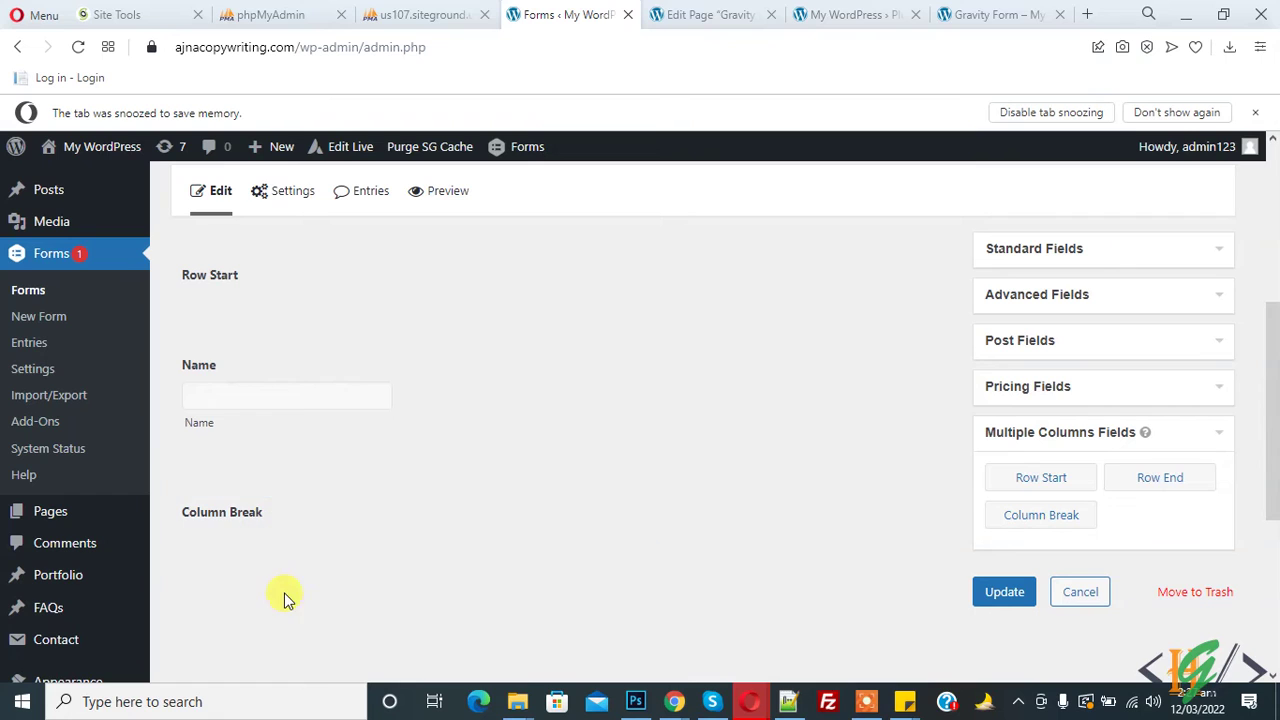
{"action": "scroll", "coordinate": [1068, 300], "scroll_direction": "up", "scroll_amount": 1}
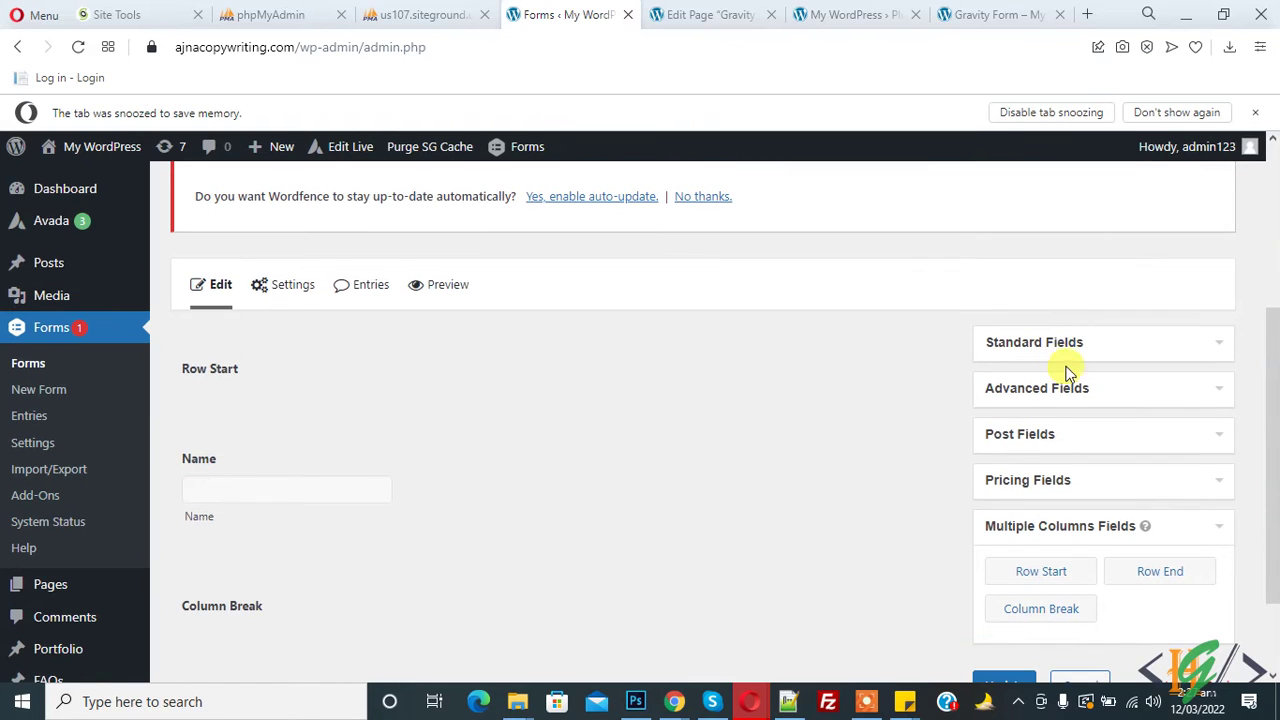
Add a Date field from the Advanced Fields below the Column Break field
{"action": "scroll", "coordinate": [1068, 370], "scroll_direction": "down", "scroll_amount": 2}
{"action": "left_click", "coordinate": [1078, 392]}
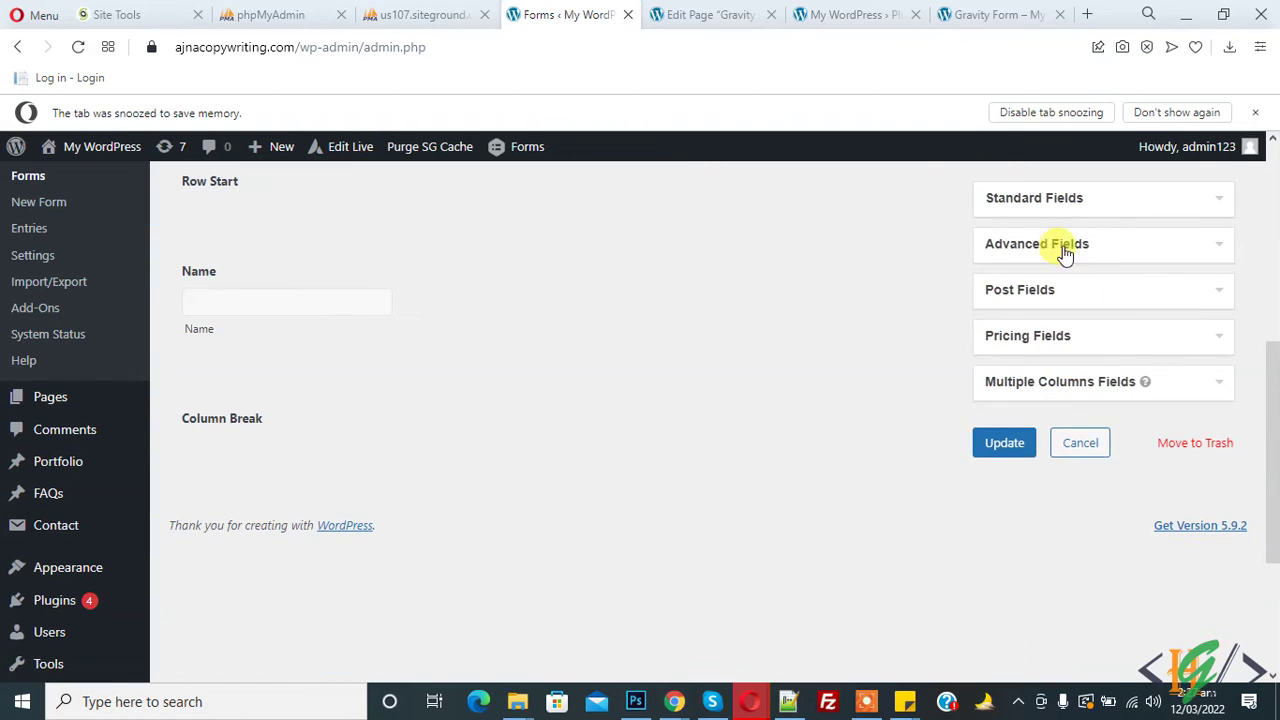
{"action": "left_click", "coordinate": [1046, 248]}
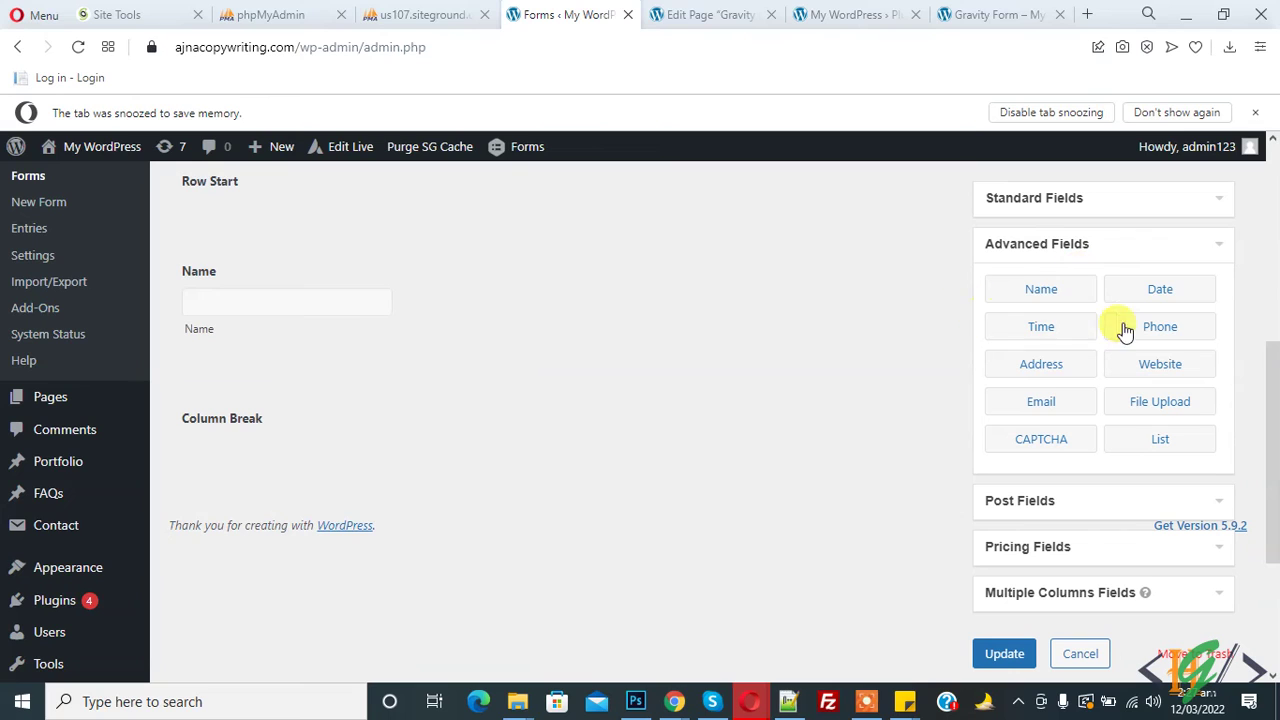
{"action": "left_click_drag", "start_coordinate": [1157, 295], "coordinate": [312, 505]}
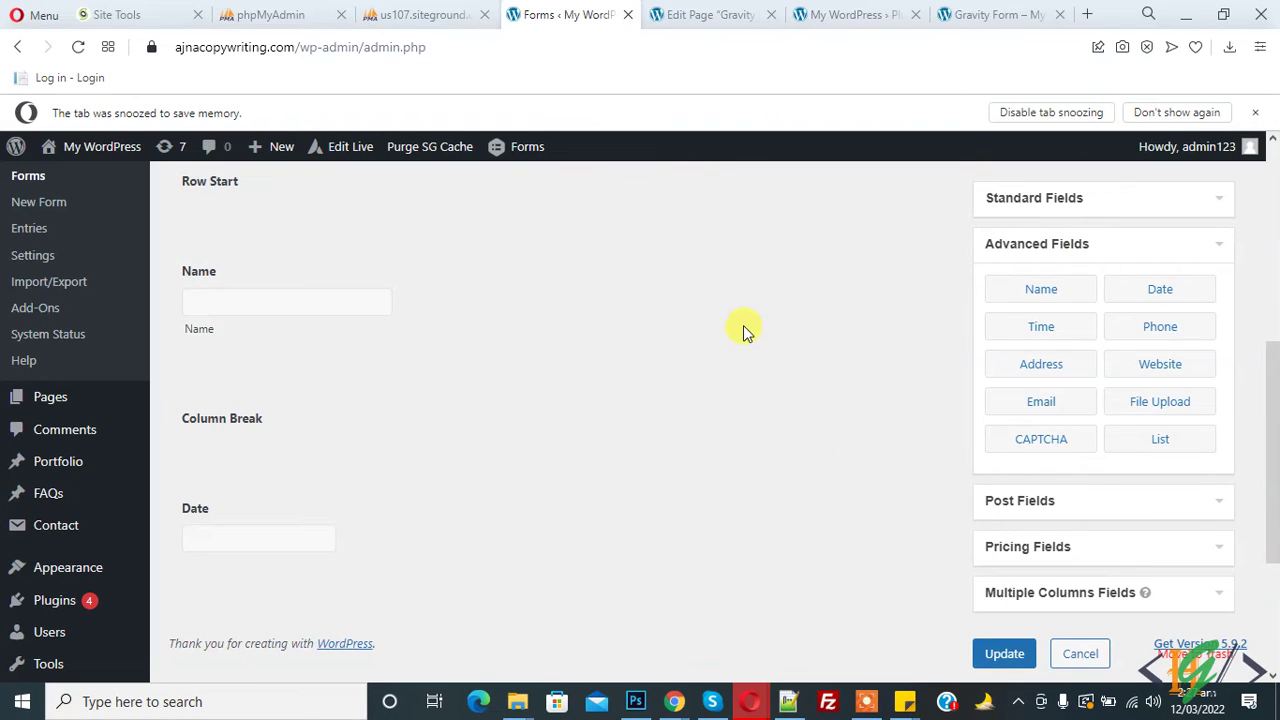
Add a Row End field from the Multiple Columns Fields below the Date field and check the field order
{"action": "scroll", "coordinate": [600, 400], "scroll_direction": "down", "scroll_amount": 1}
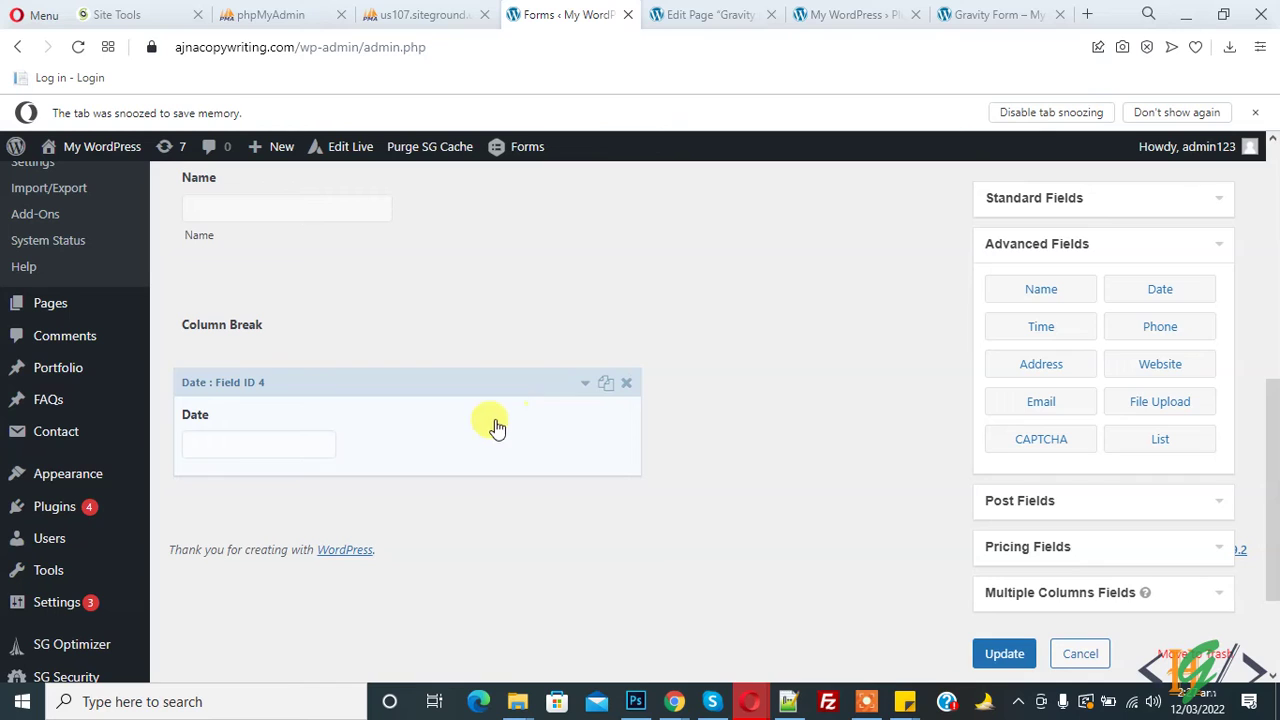
{"action": "left_click", "coordinate": [1040, 593]}
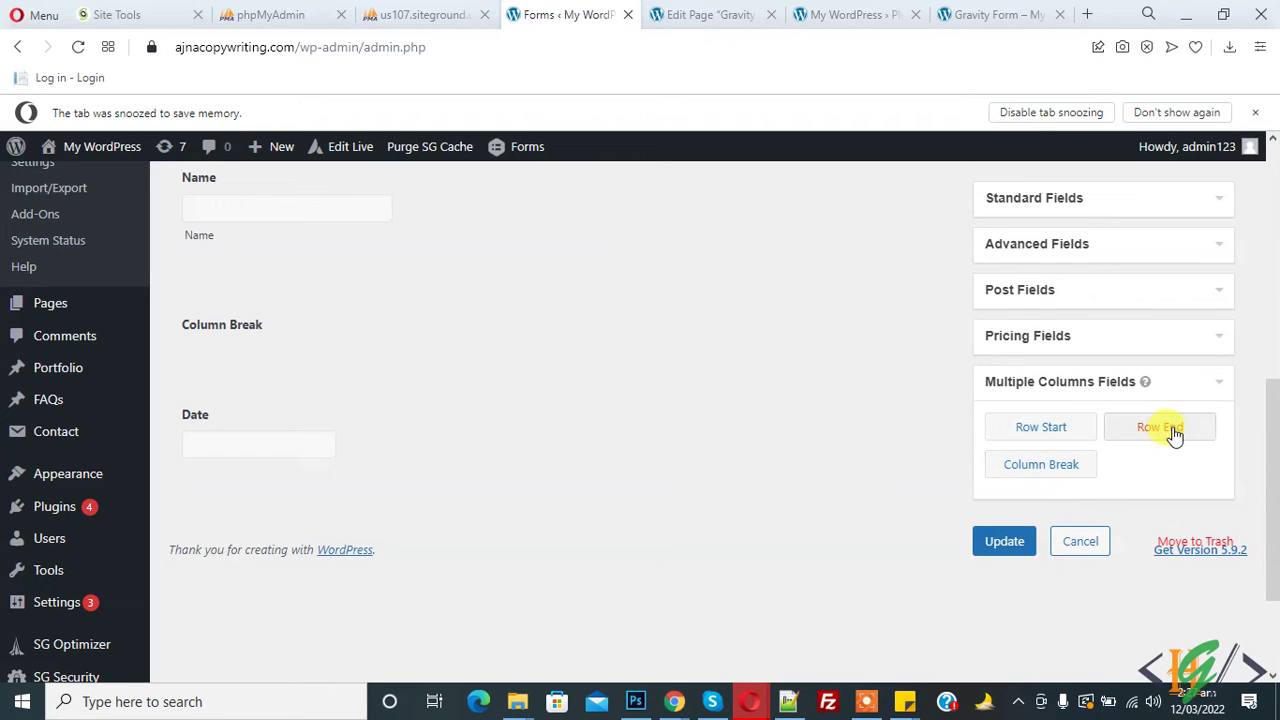
{"action": "left_click_drag", "start_coordinate": [1165, 427], "coordinate": [335, 505]}
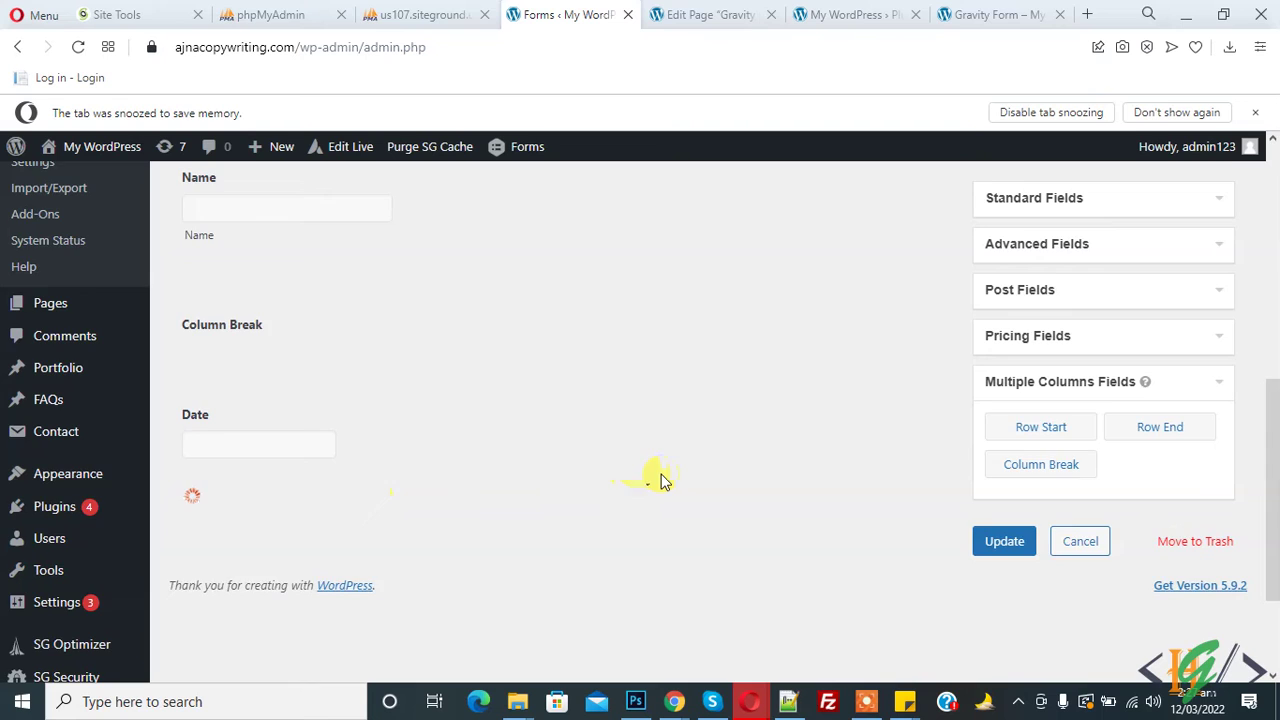
{"action": "scroll", "coordinate": [480, 428], "scroll_direction": "up", "scroll_amount": 2}
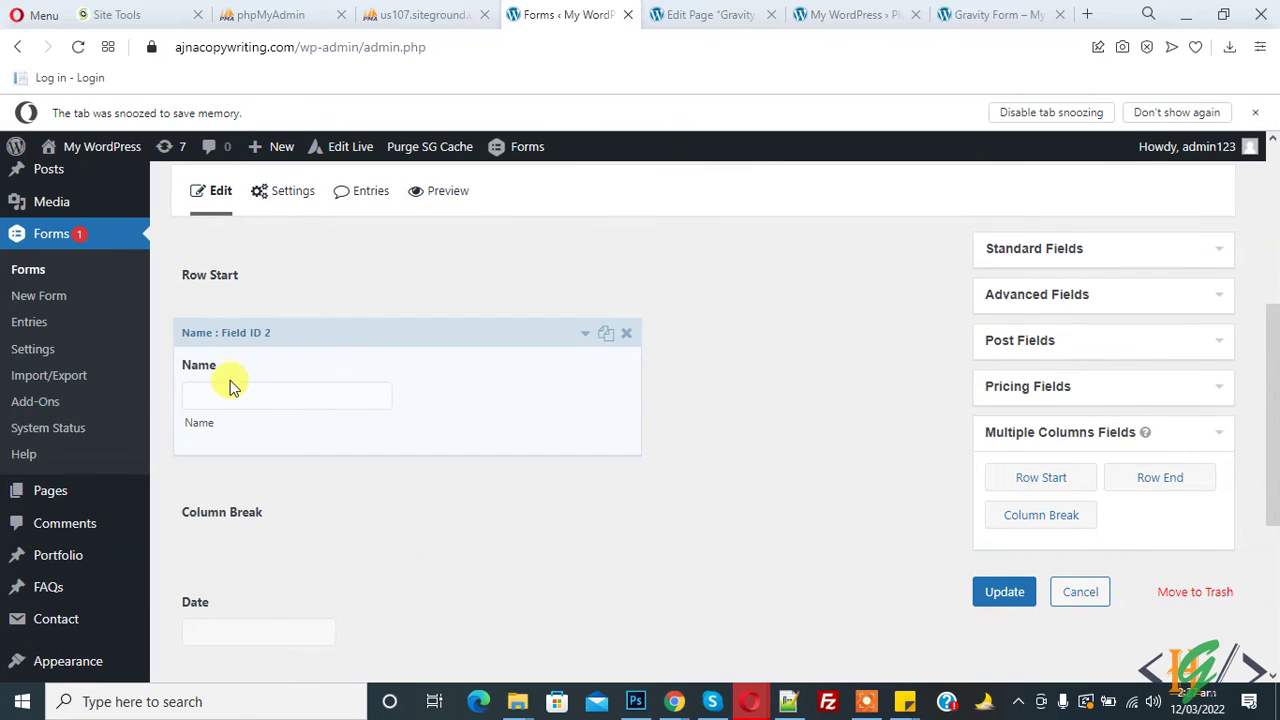
{"action": "scroll", "coordinate": [245, 410], "scroll_direction": "down", "scroll_amount": 2}
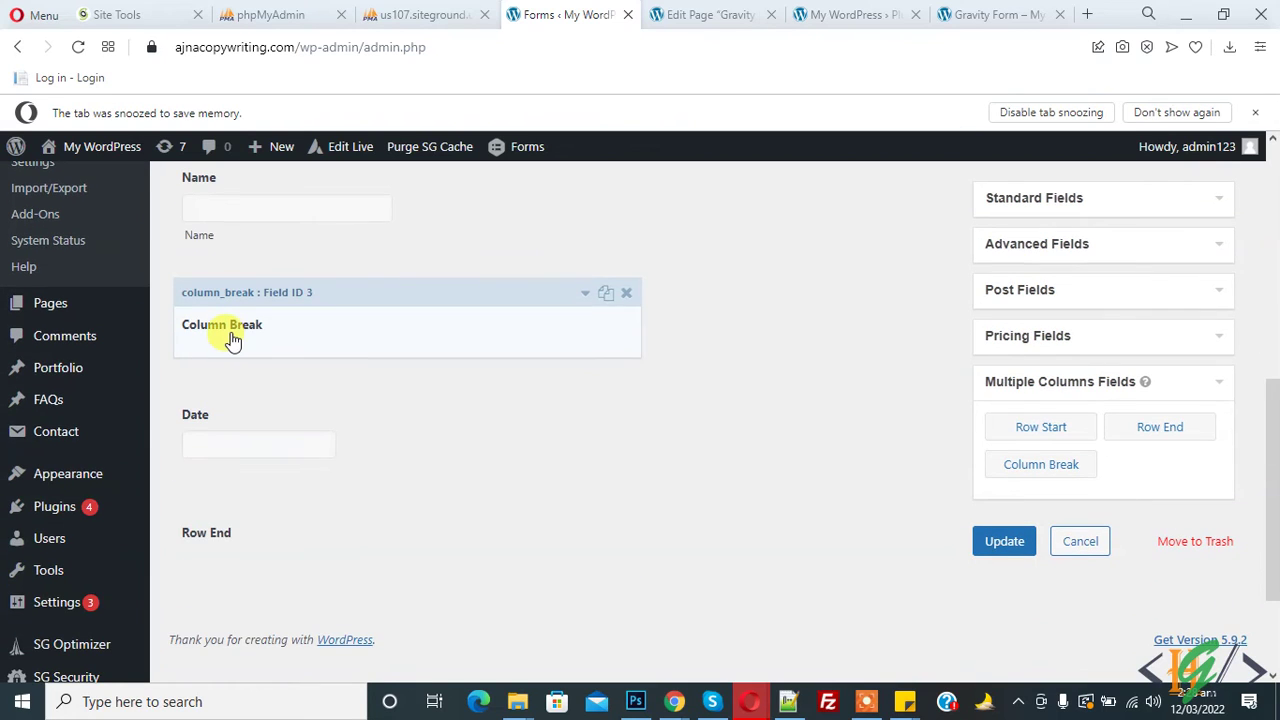
{"action": "scroll", "coordinate": [229, 440], "scroll_direction": "down", "scroll_amount": 1}
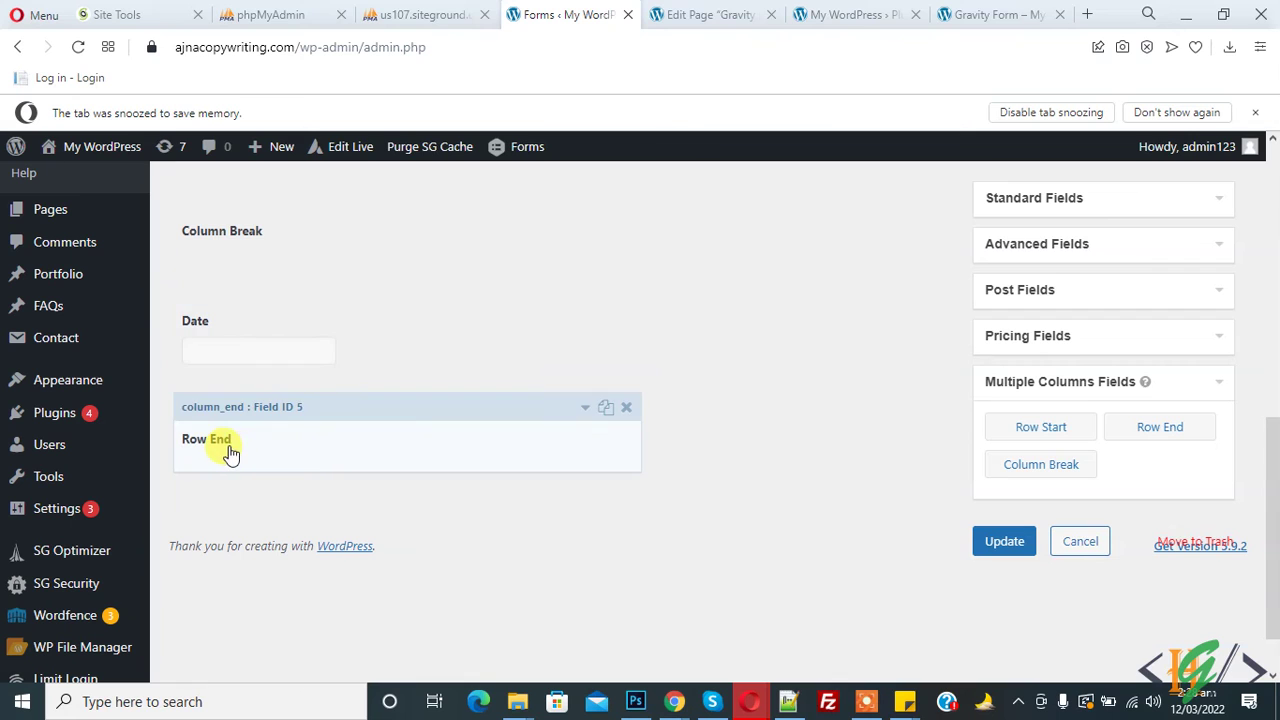
Save the updated form and view it on the published Gravity Form page
{"action": "left_click", "coordinate": [985, 541]}
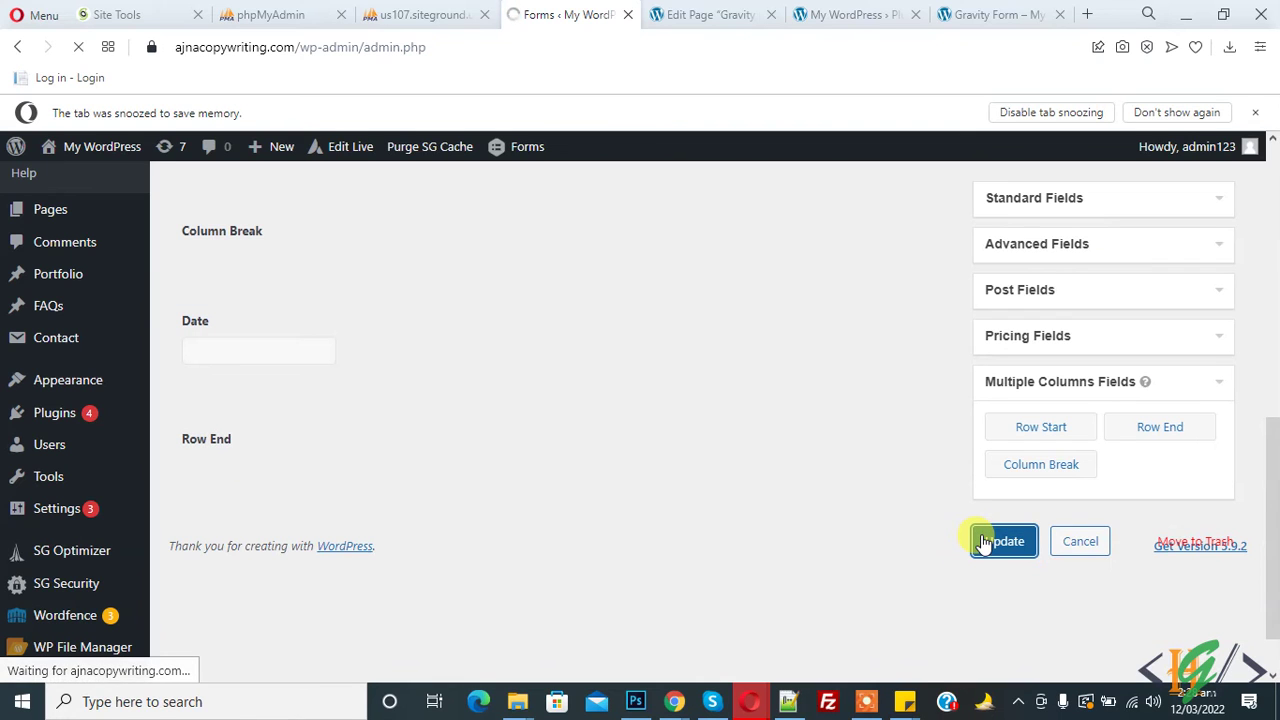
{"action": "scroll", "coordinate": [630, 308], "scroll_direction": "down", "scroll_amount": 4}
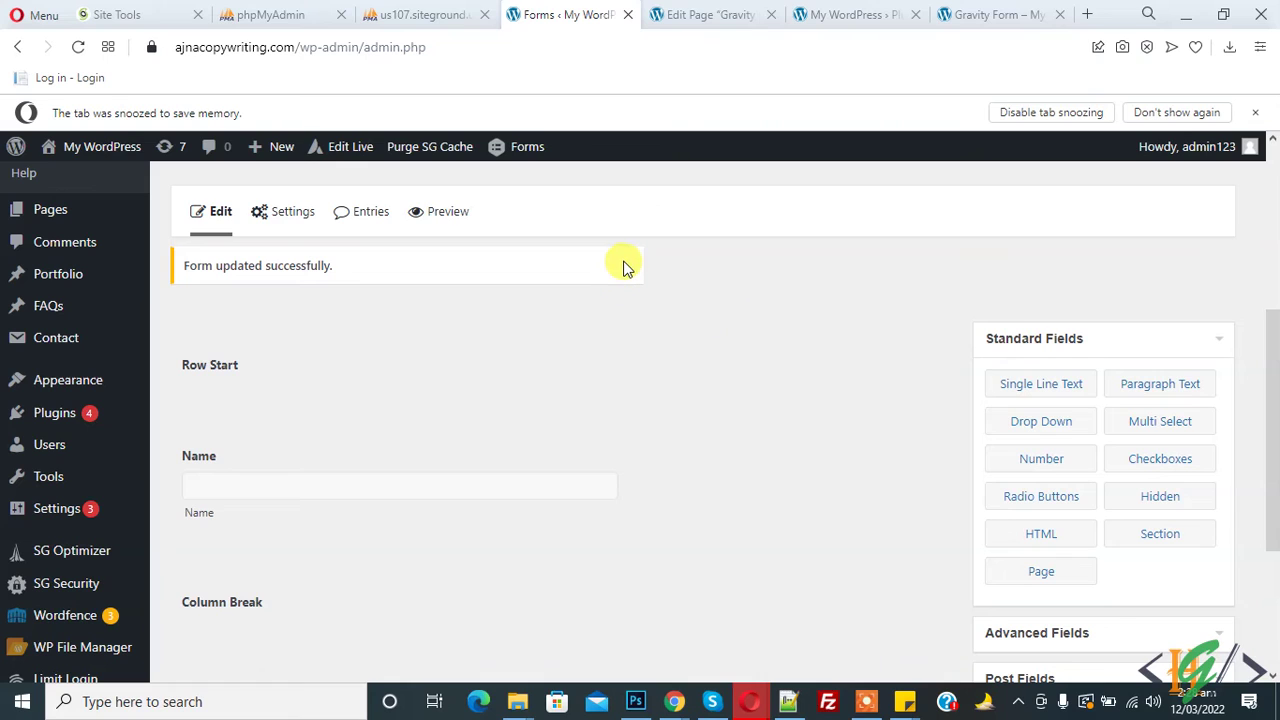
{"action": "key", "text": "ctrl+Tab"}
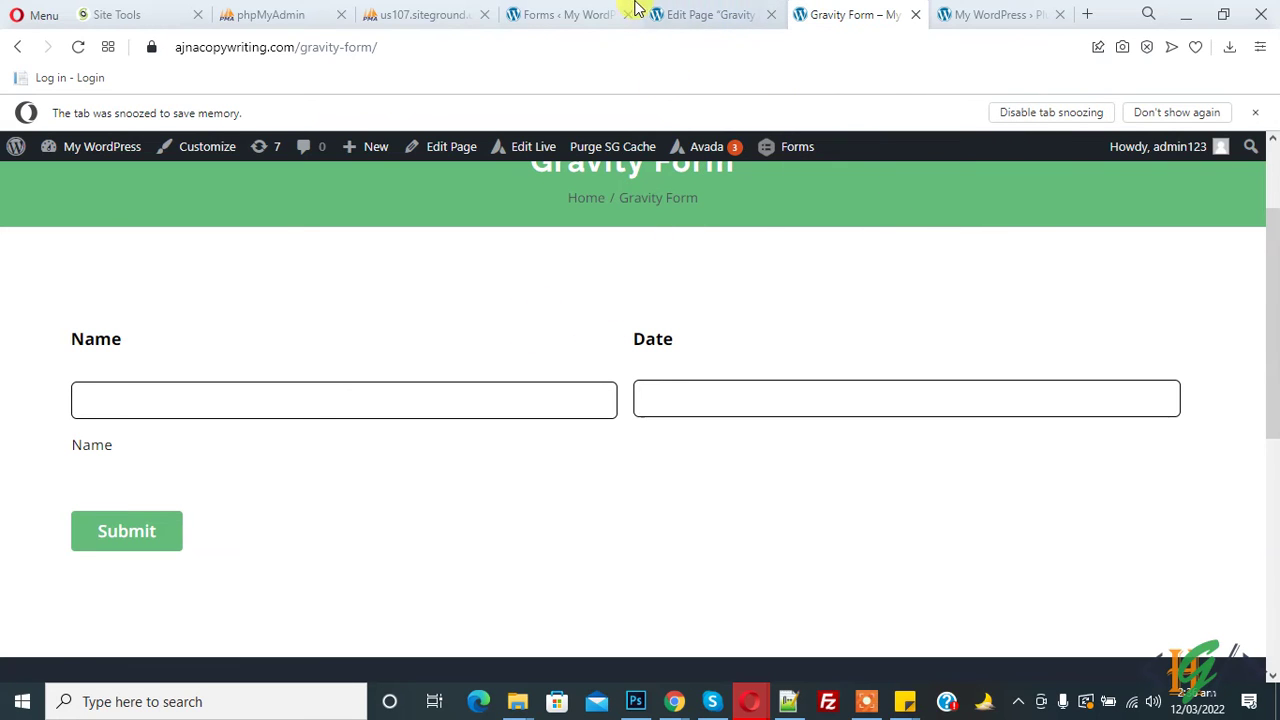
Return to the form editor and add a second Column Break between the Date and Row End fields
{"action": "left_click", "coordinate": [590, 14]}
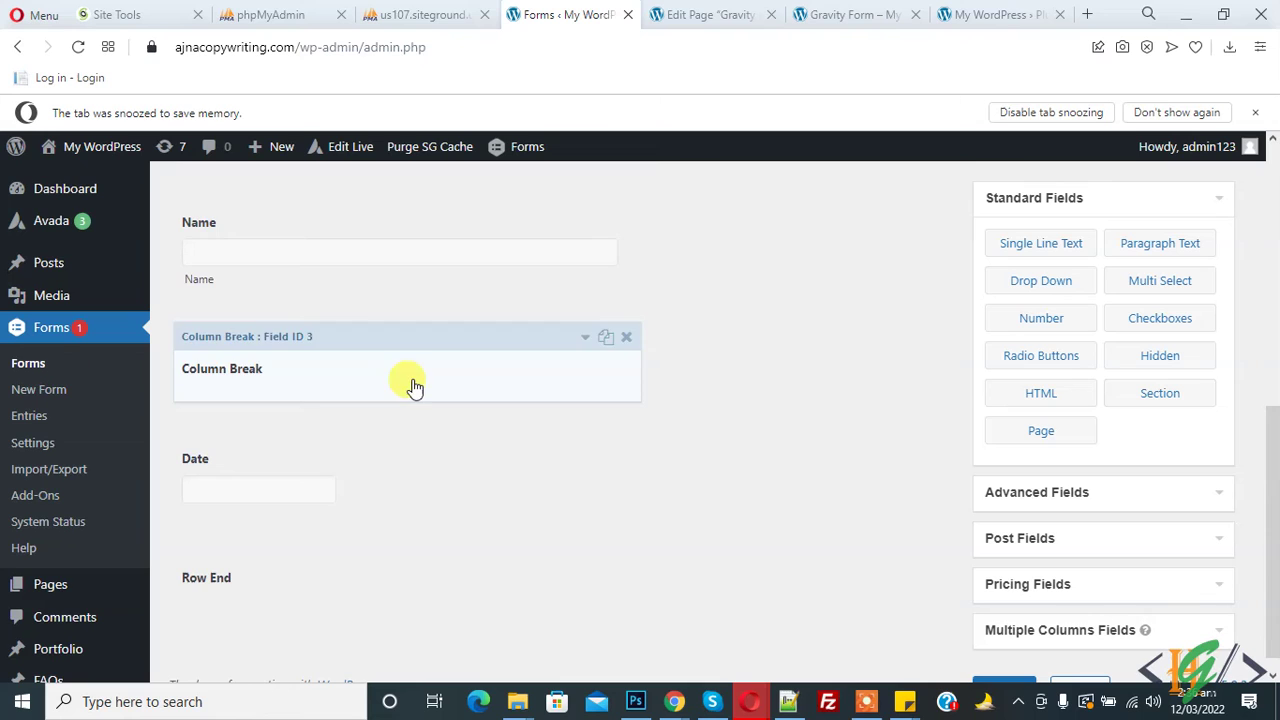
{"action": "scroll", "coordinate": [749, 423], "scroll_direction": "down", "scroll_amount": 2}
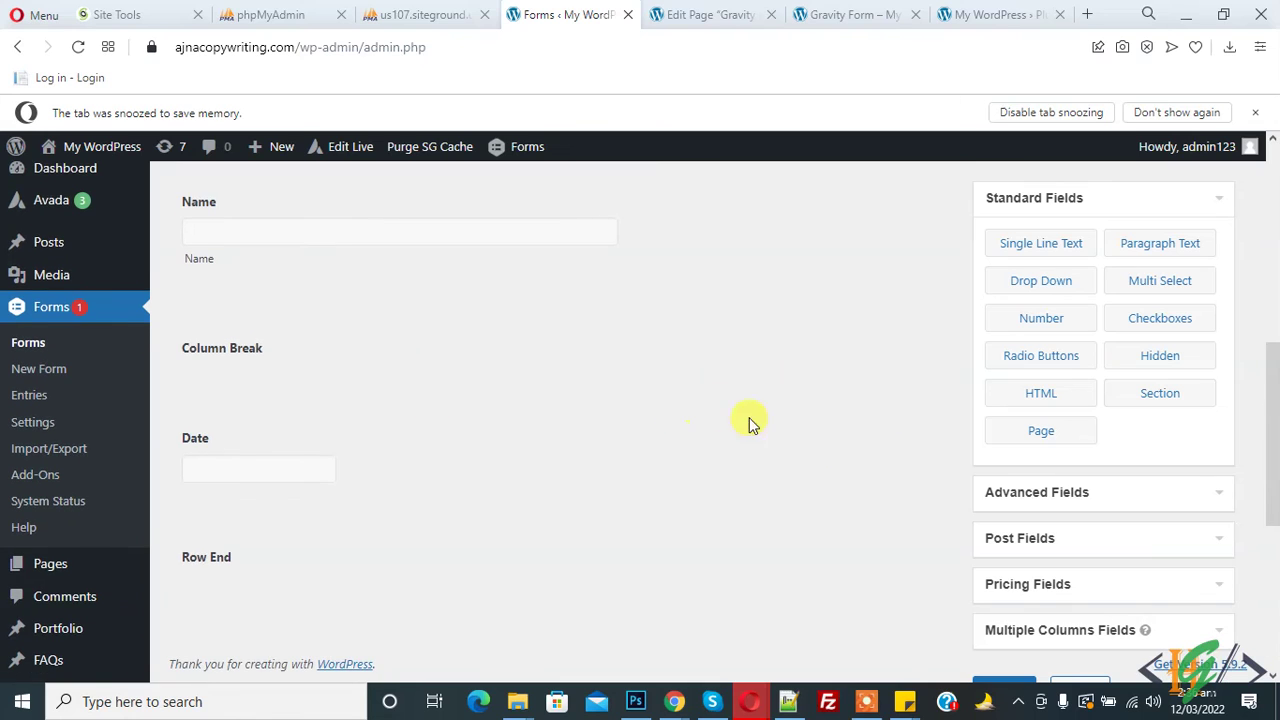
{"action": "left_click", "coordinate": [1047, 637]}
{"action": "left_click_drag", "start_coordinate": [1042, 451], "coordinate": [385, 425]}
Add a Time field from the Advanced Fields between the second Column Break and Row End, and review the form layout
{"action": "left_click", "coordinate": [1071, 248]}
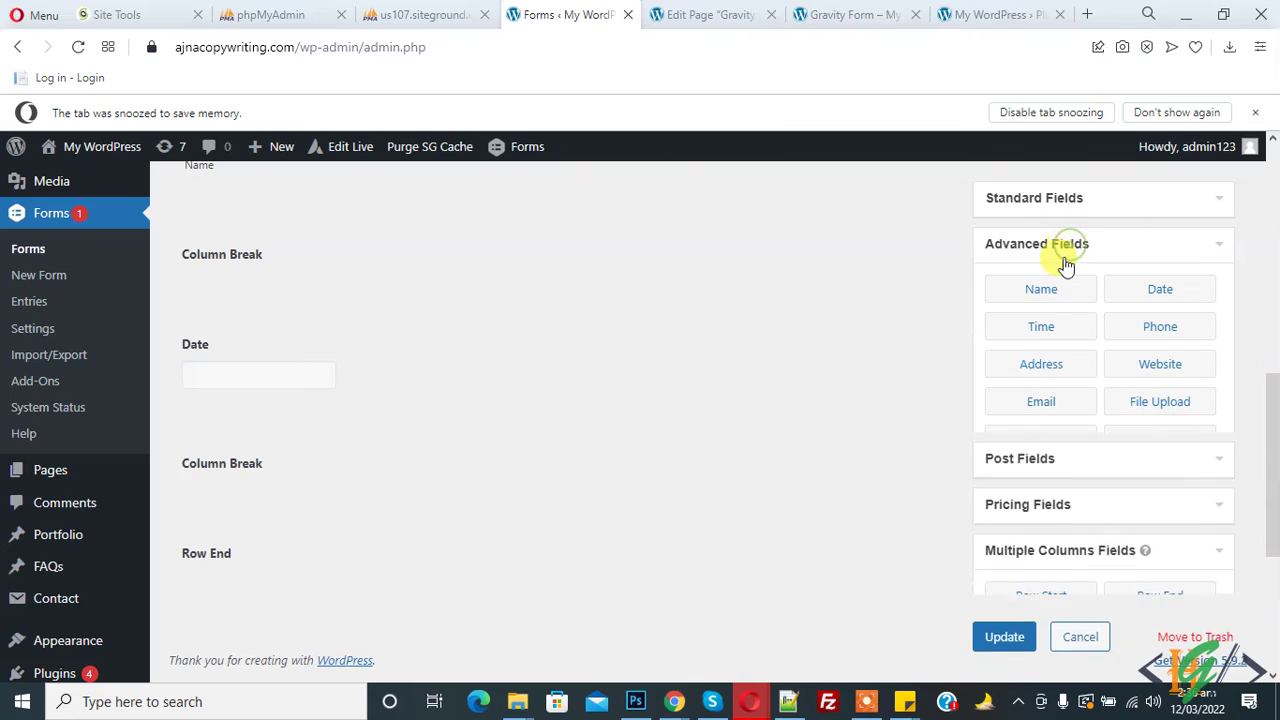
{"action": "left_click_drag", "start_coordinate": [1055, 330], "coordinate": [369, 526]}
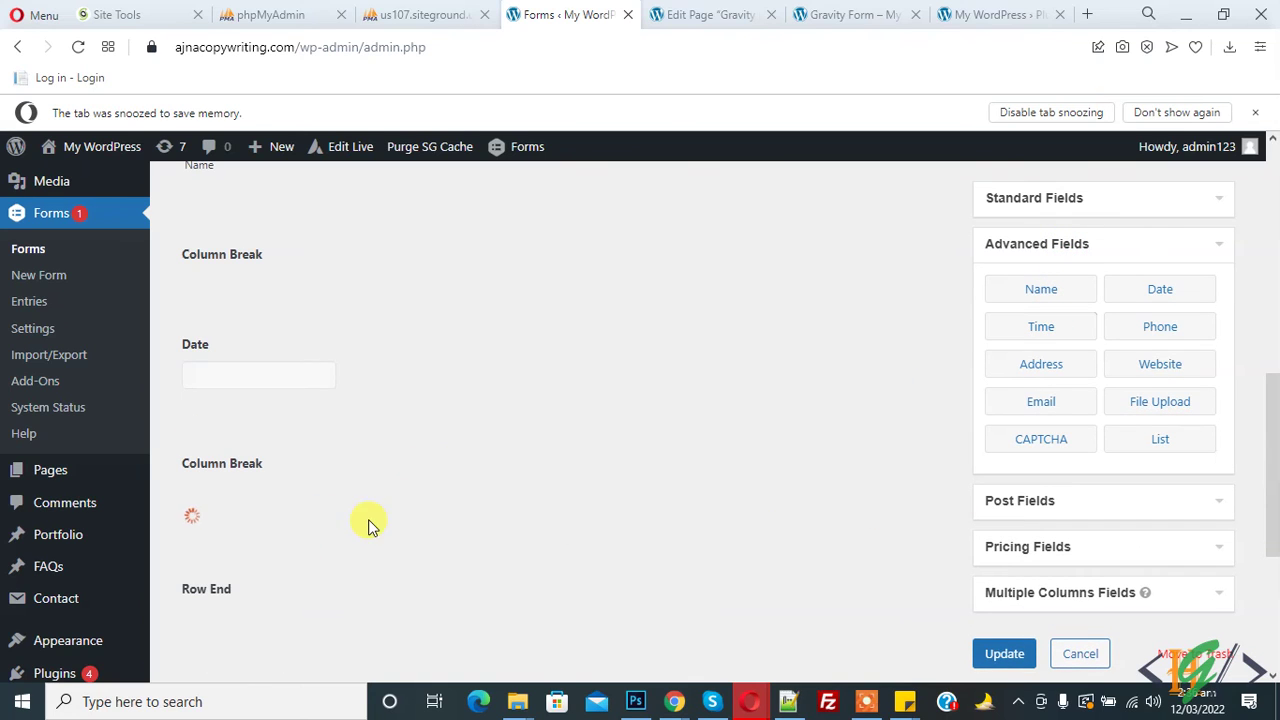
{"action": "scroll", "coordinate": [268, 303], "scroll_direction": "up", "scroll_amount": 2}
{"action": "scroll", "coordinate": [232, 300], "scroll_direction": "down", "scroll_amount": 2}
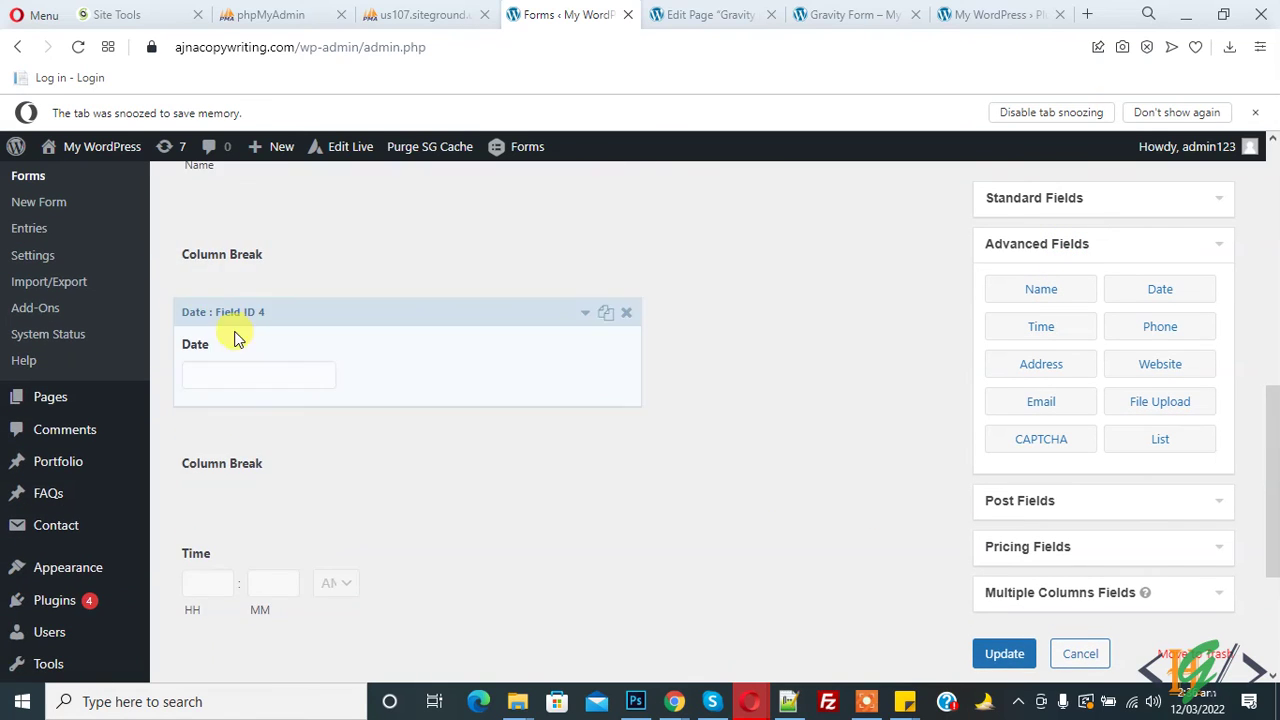
{"action": "scroll", "coordinate": [243, 569], "scroll_direction": "down", "scroll_amount": 2}
{"action": "scroll", "coordinate": [215, 537], "scroll_direction": "up", "scroll_amount": 3}
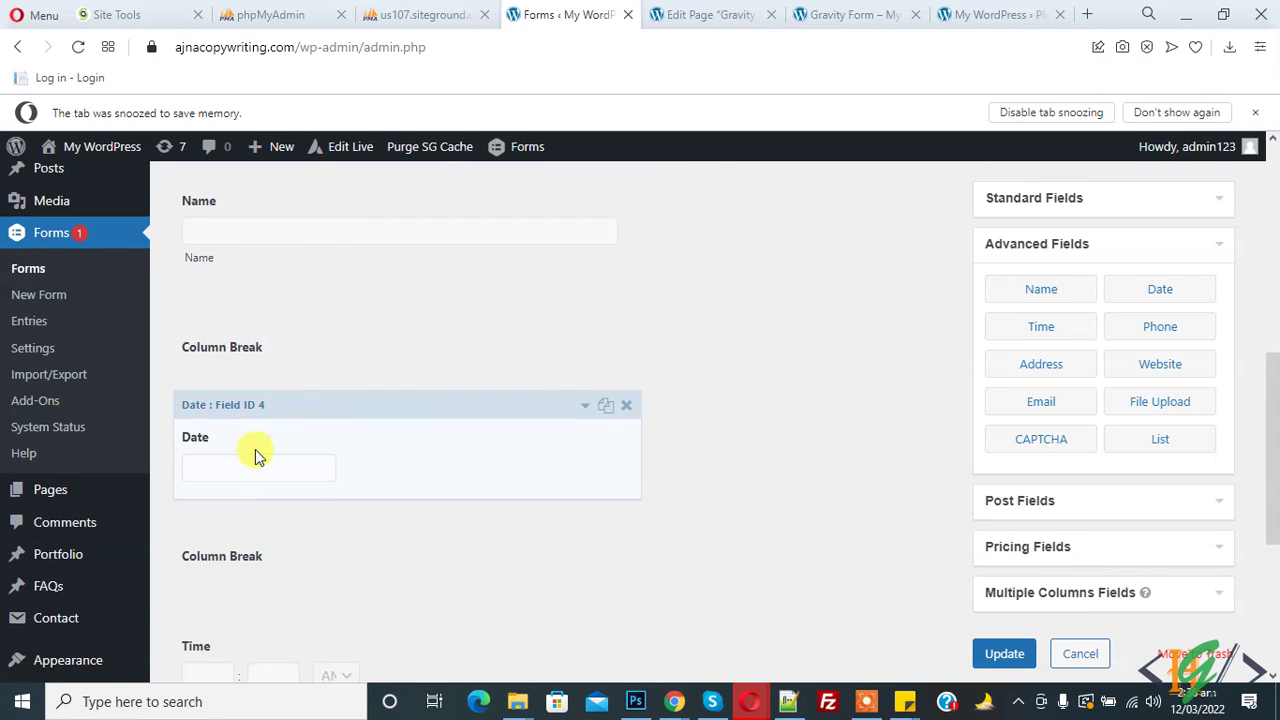
{"action": "scroll", "coordinate": [252, 452], "scroll_direction": "down", "scroll_amount": 2}
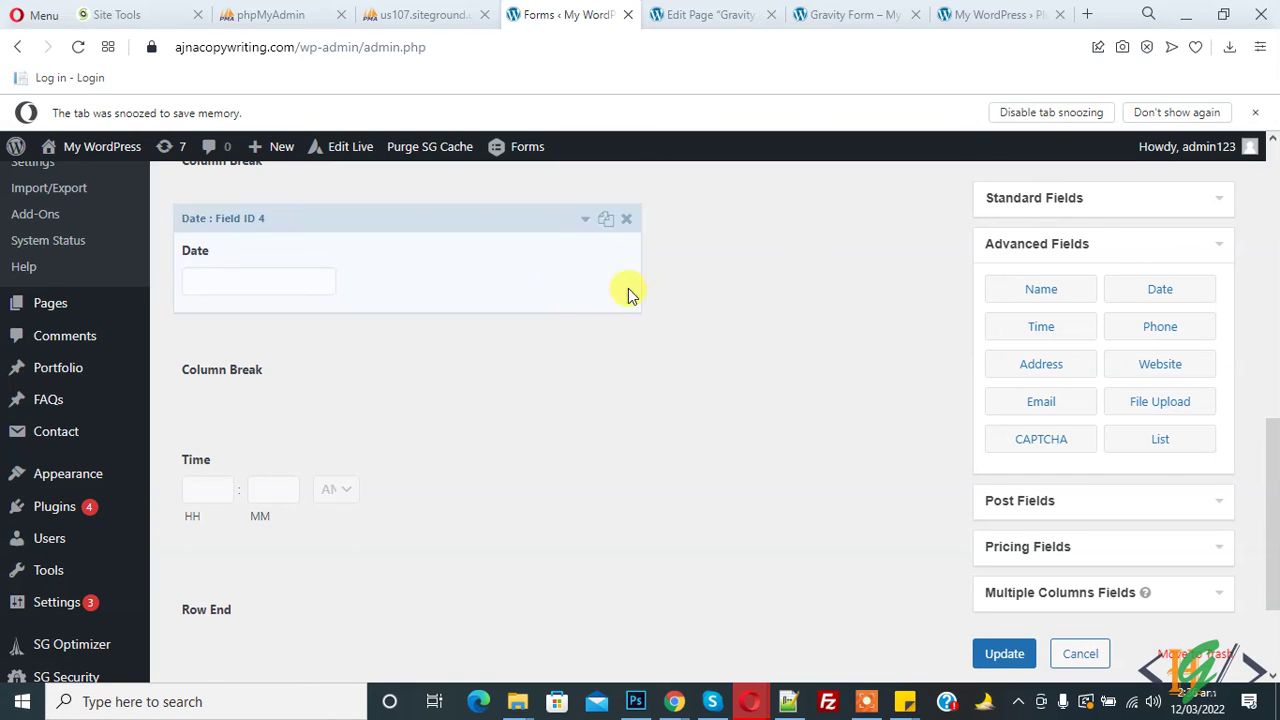